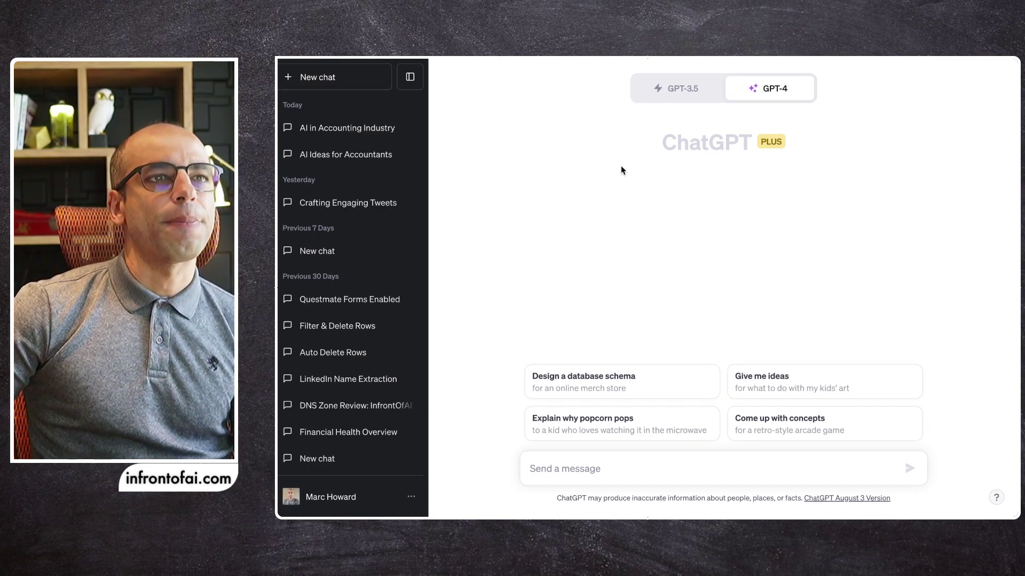
Open Custom instructions and review the accounting-practice background and the preferred response-style fields
{"action": "mouse_move", "coordinate": [743, 95]}
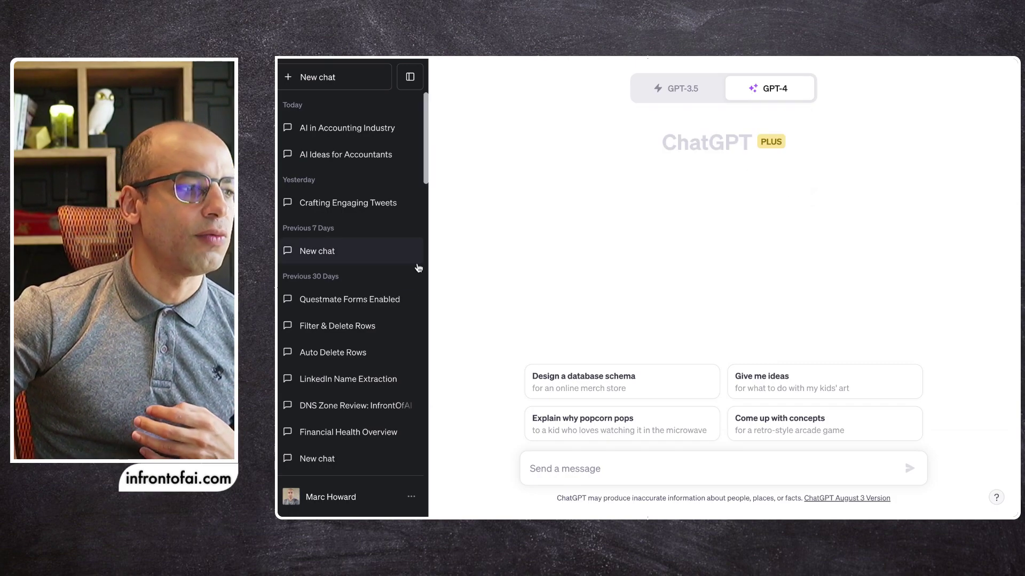
{"action": "left_click", "coordinate": [339, 502]}
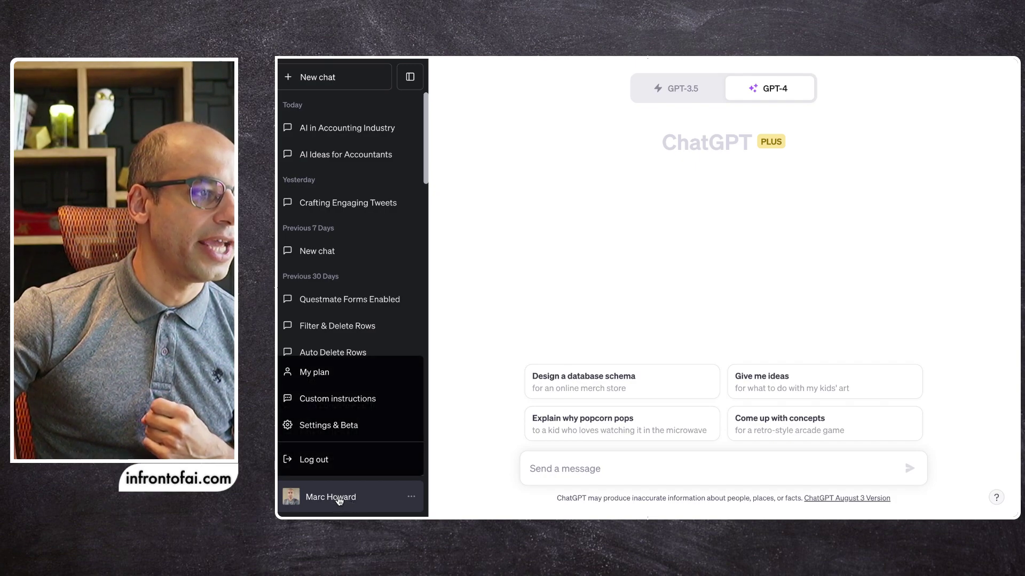
{"action": "left_click", "coordinate": [318, 406]}
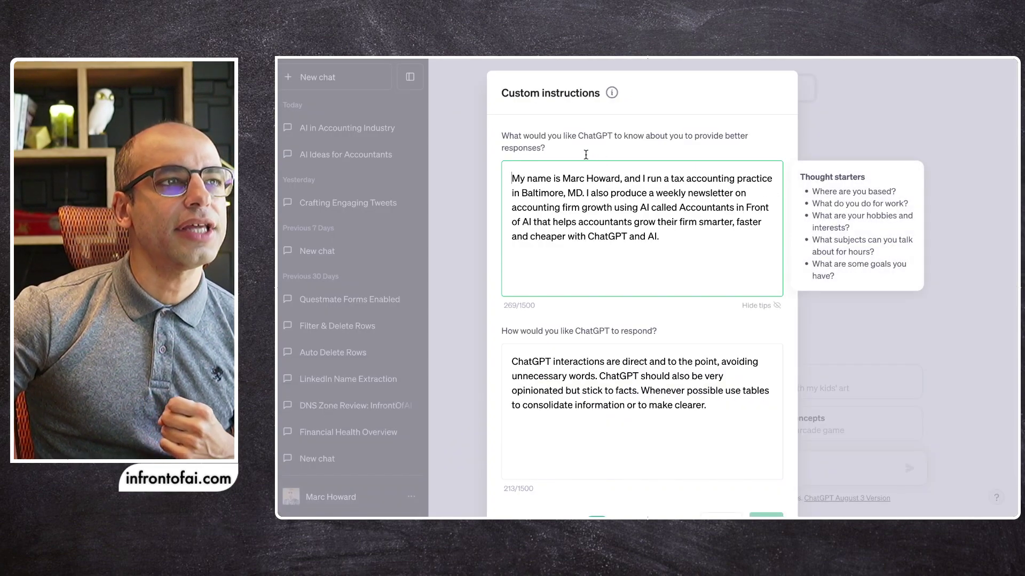
{"action": "left_click_drag", "start_coordinate": [504, 138], "coordinate": [658, 149]}
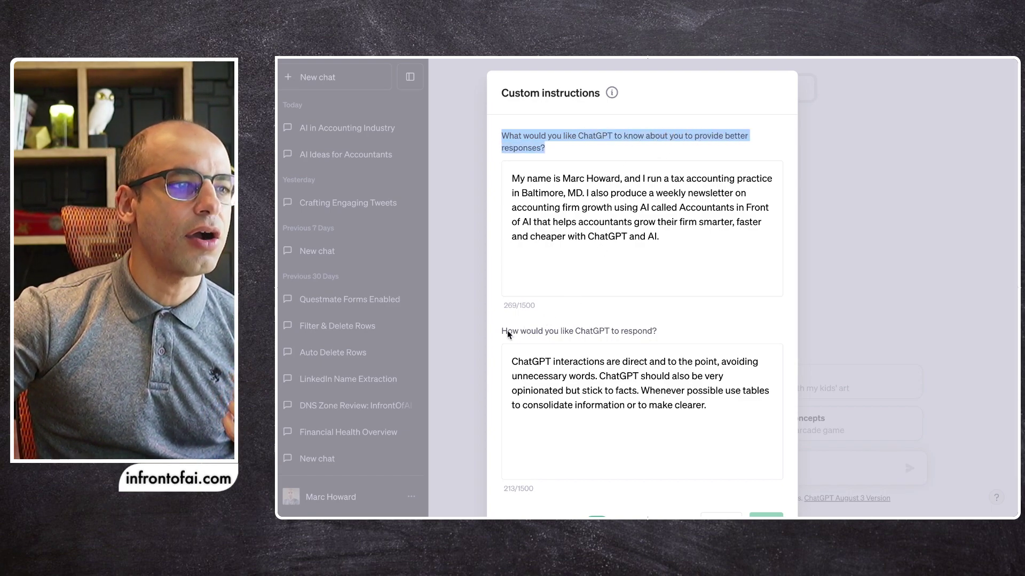
{"action": "left_click_drag", "start_coordinate": [507, 330], "coordinate": [655, 328]}
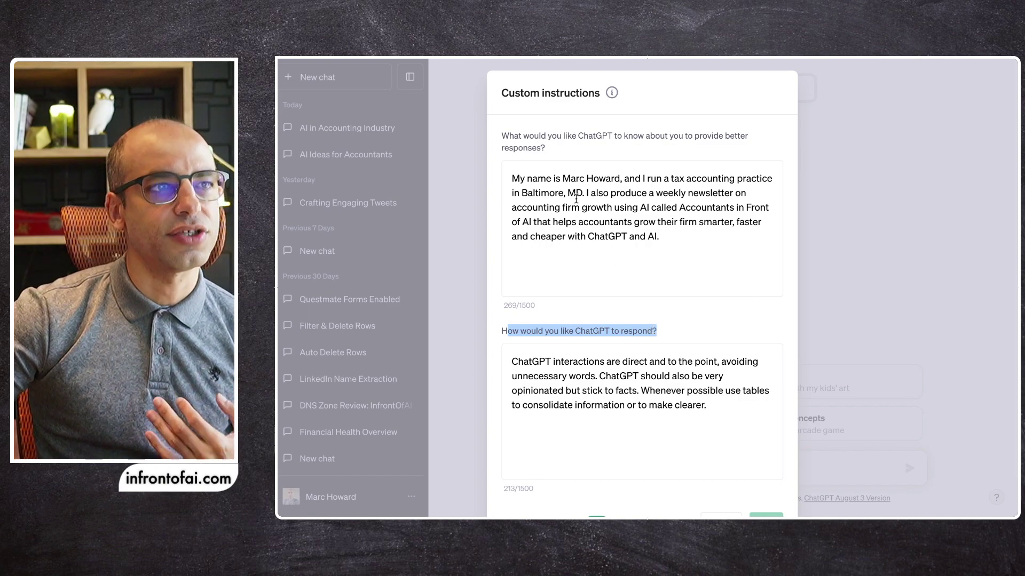
{"action": "left_click", "coordinate": [575, 194]}
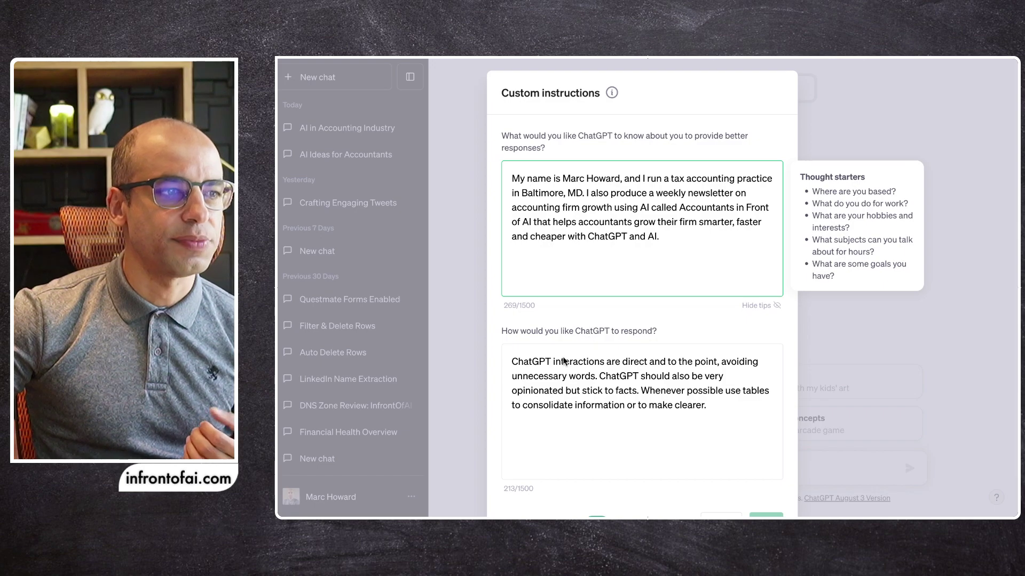
Look over the response-style instructions, then cancel the Custom instructions dialog without saving changes
{"action": "left_click", "coordinate": [538, 362]}
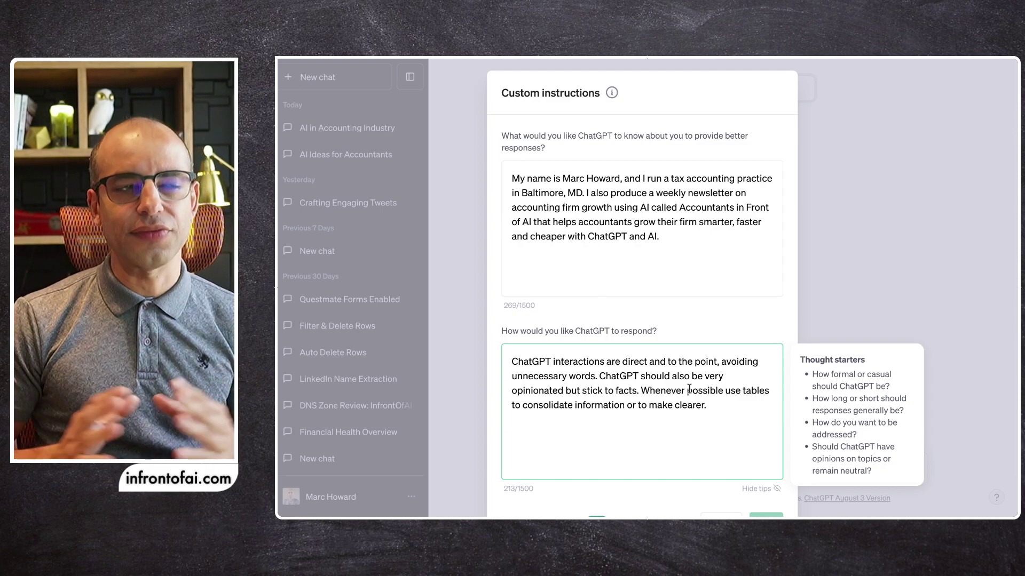
{"action": "scroll", "coordinate": [659, 308], "scroll_direction": "down", "scroll_amount": 1}
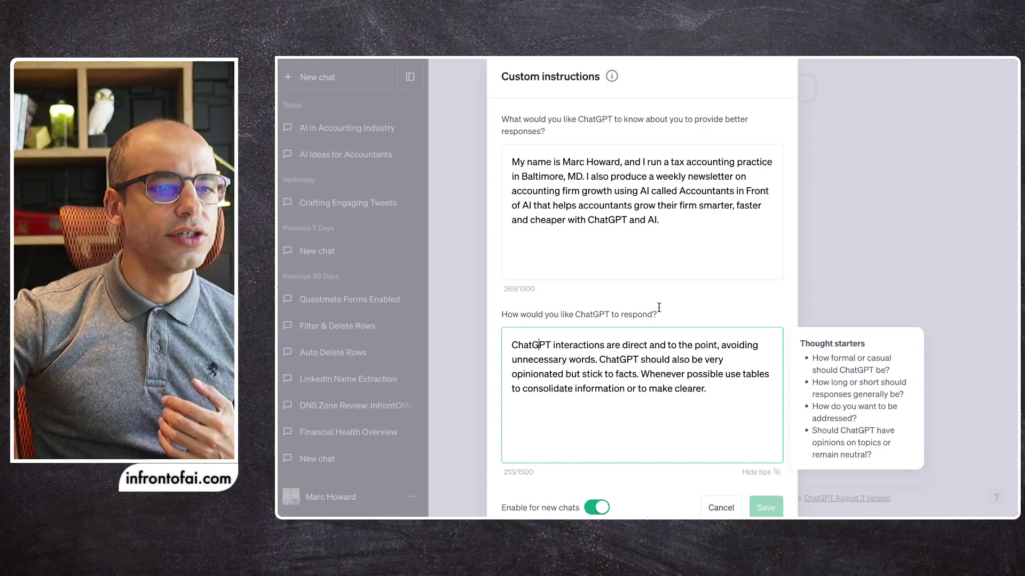
{"action": "scroll", "coordinate": [641, 315], "scroll_direction": "down", "scroll_amount": 1}
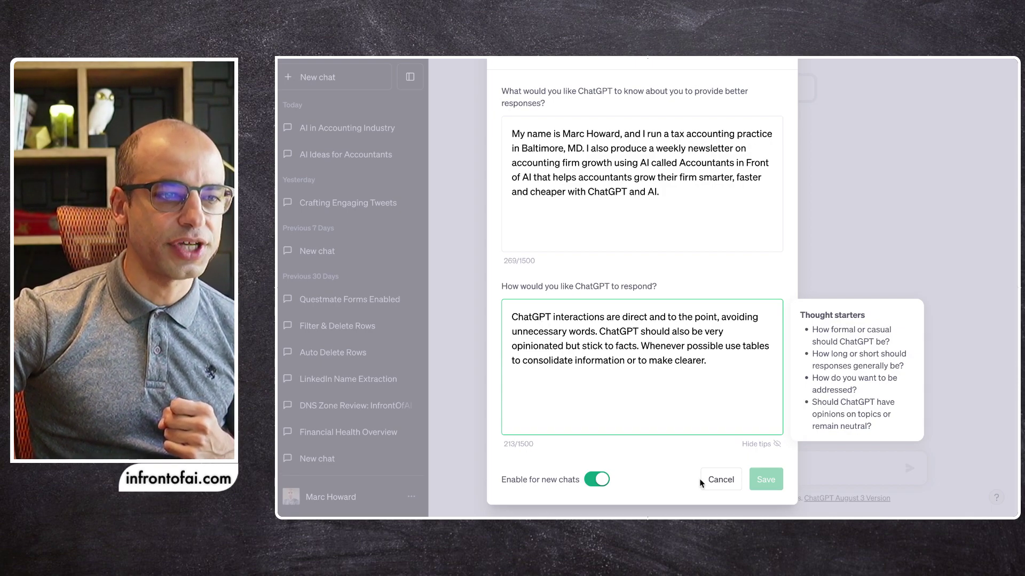
{"action": "left_click", "coordinate": [759, 485]}
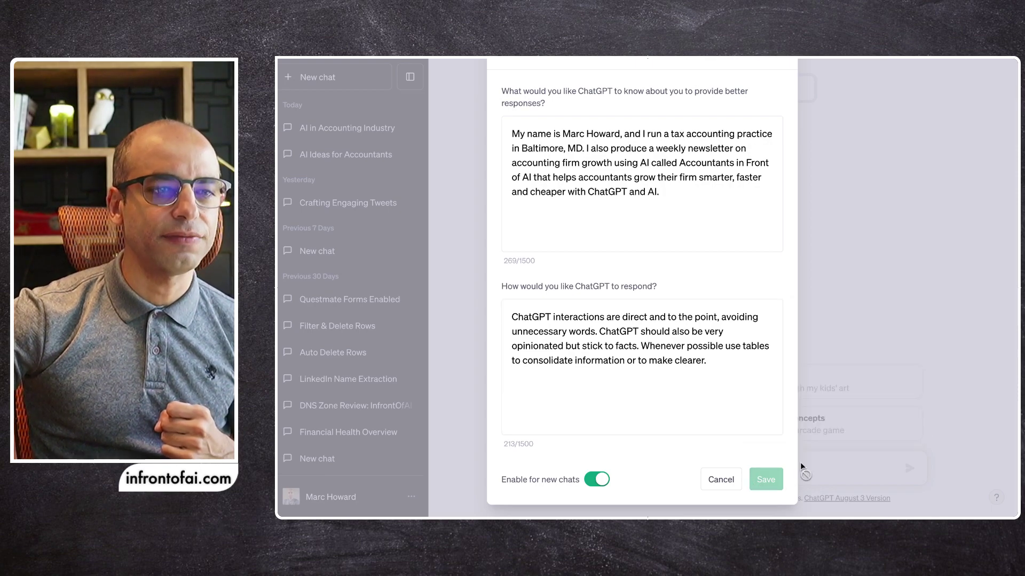
{"action": "left_click", "coordinate": [818, 443]}
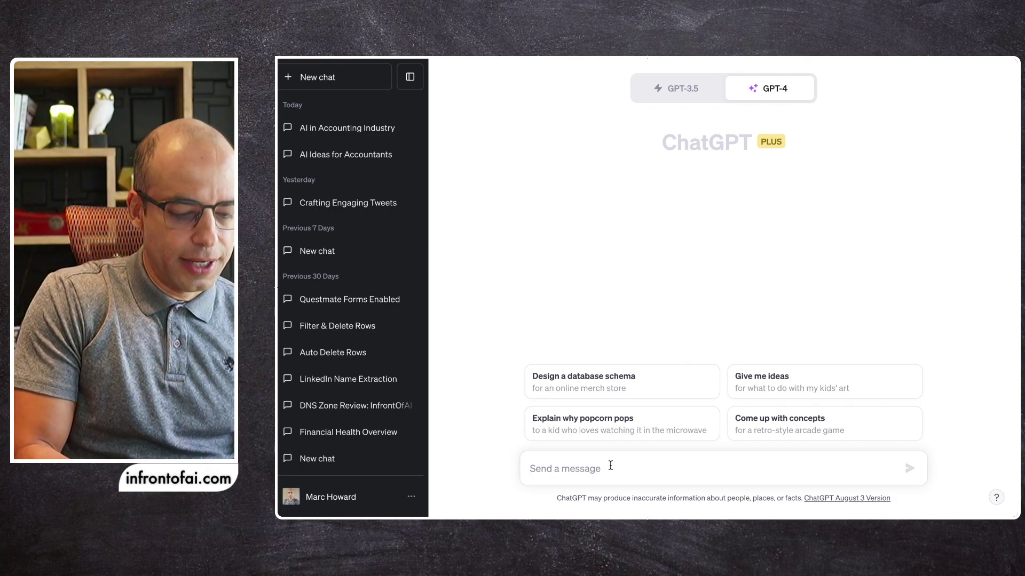
Send GPT-4 the prompt 'give me some ideas i can use for my next weekly newsletter'
{"action": "type", "text": "give me"}
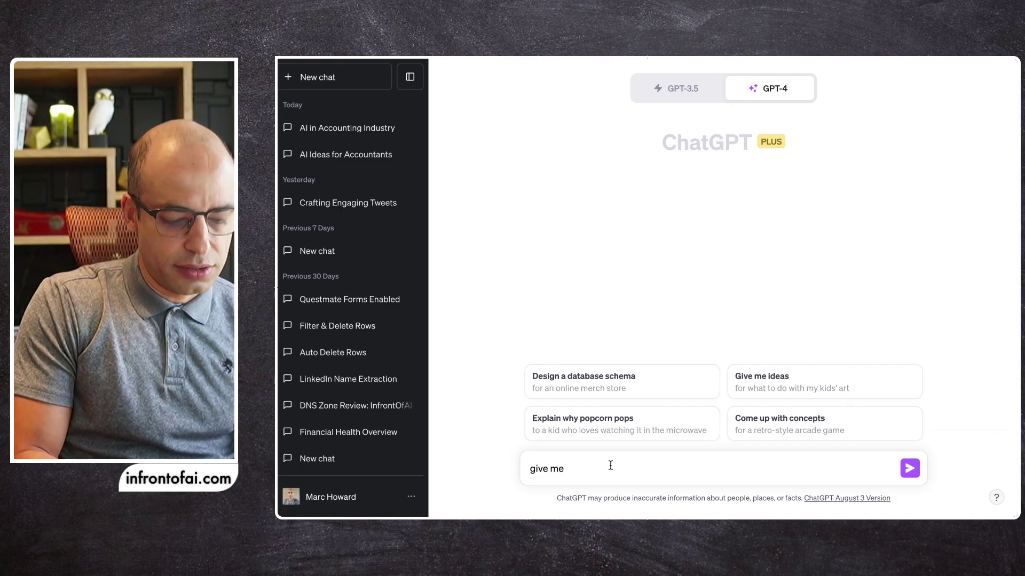
{"action": "type", "text": " some id"}
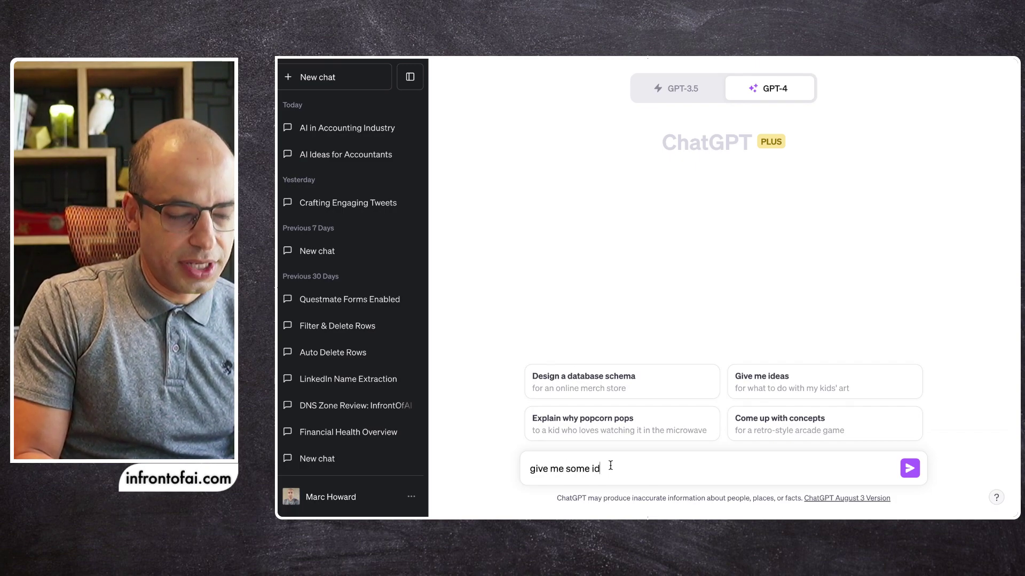
{"action": "type", "text": "eas i"}
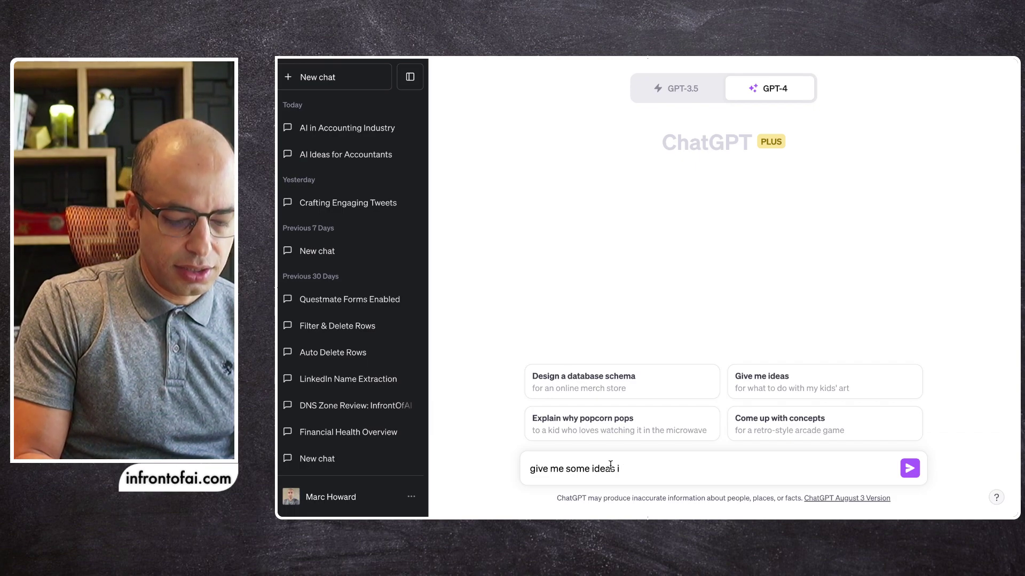
{"action": "type", "text": " can use for "}
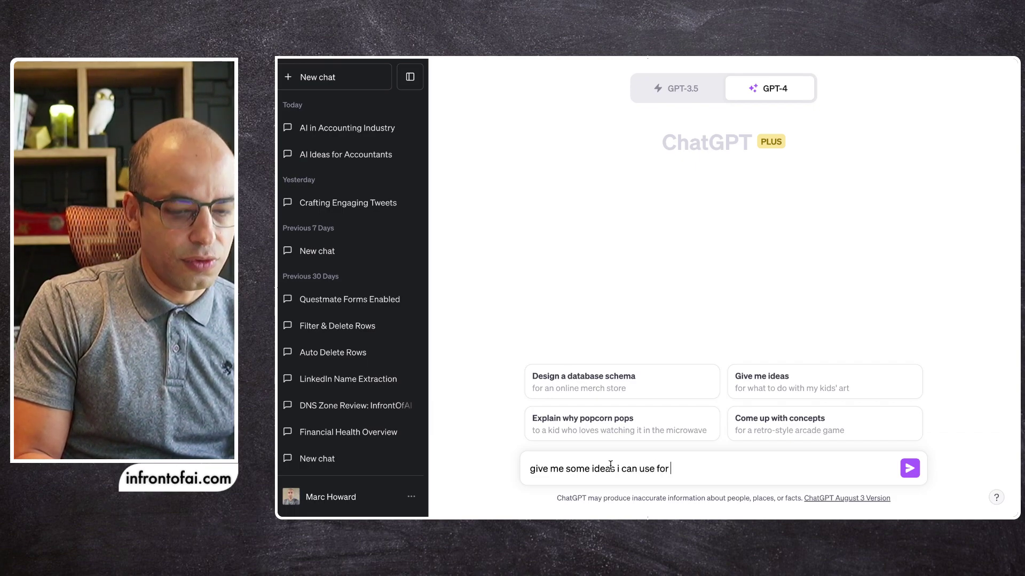
{"action": "type", "text": "my ne"}
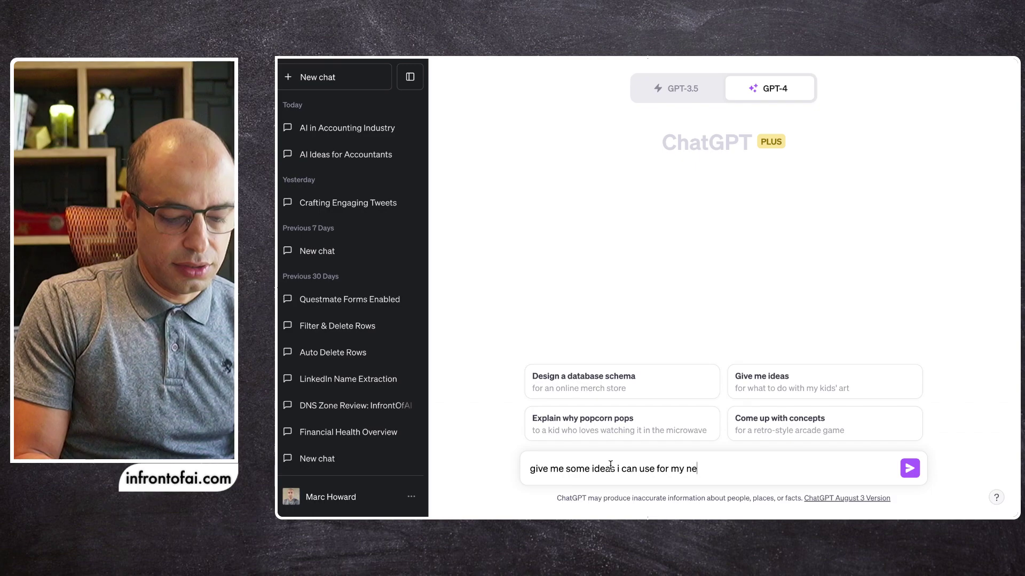
{"action": "type", "text": "xt weekly"}
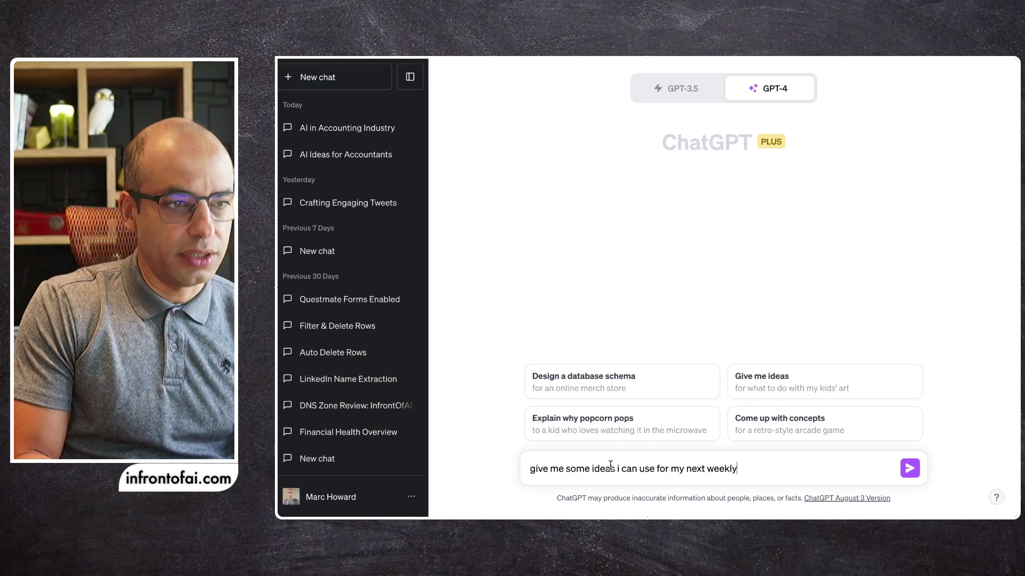
{"action": "type", "text": " newsletter"}
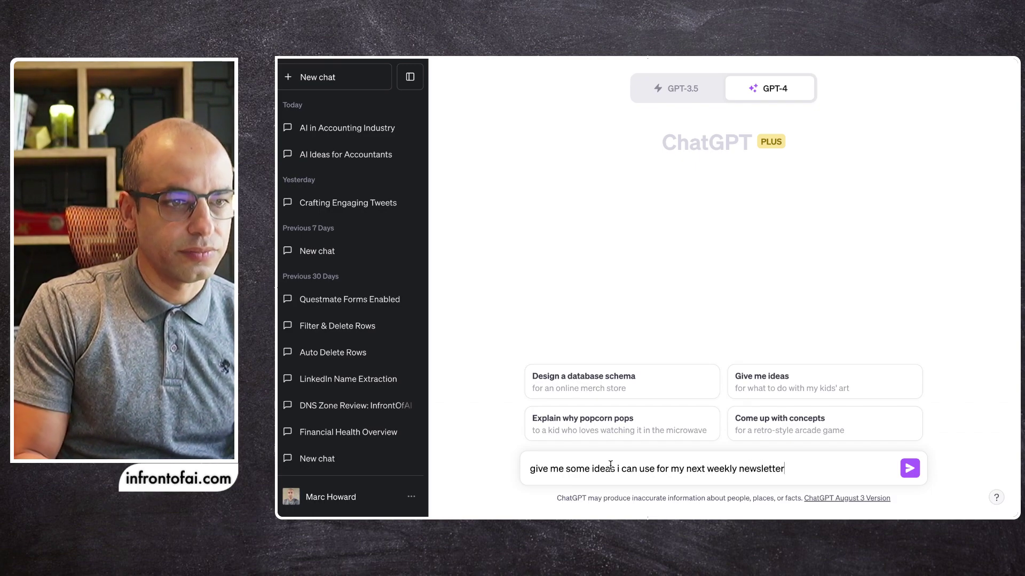
{"action": "key", "text": "Return"}
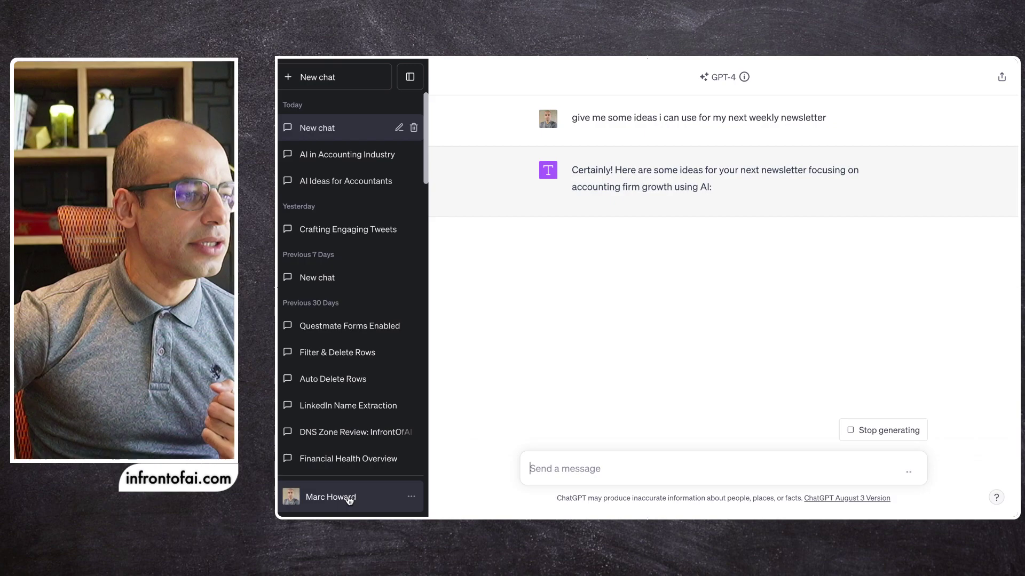
Hide the chat history sidebar and read through all ten accounting-and-AI newsletter topic ideas
{"action": "left_click", "coordinate": [411, 80]}
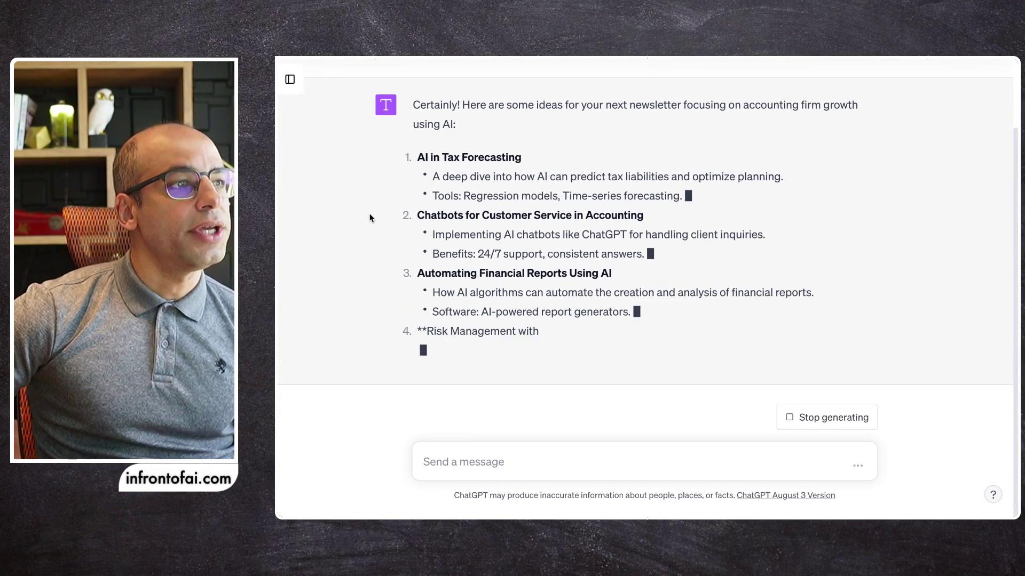
{"action": "scroll", "coordinate": [375, 228], "scroll_direction": "up", "scroll_amount": 3}
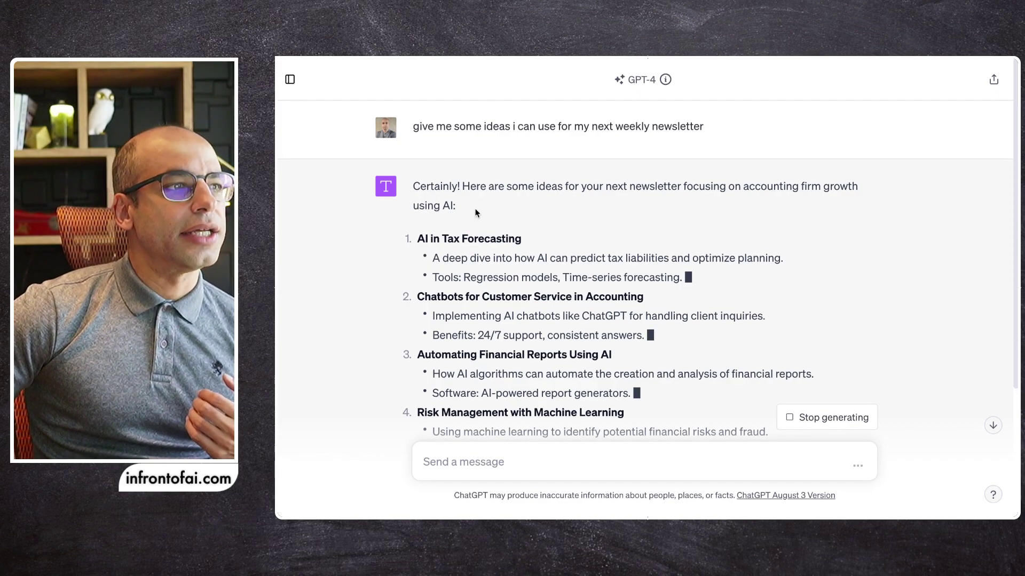
{"action": "scroll", "coordinate": [433, 245], "scroll_direction": "down", "scroll_amount": 1}
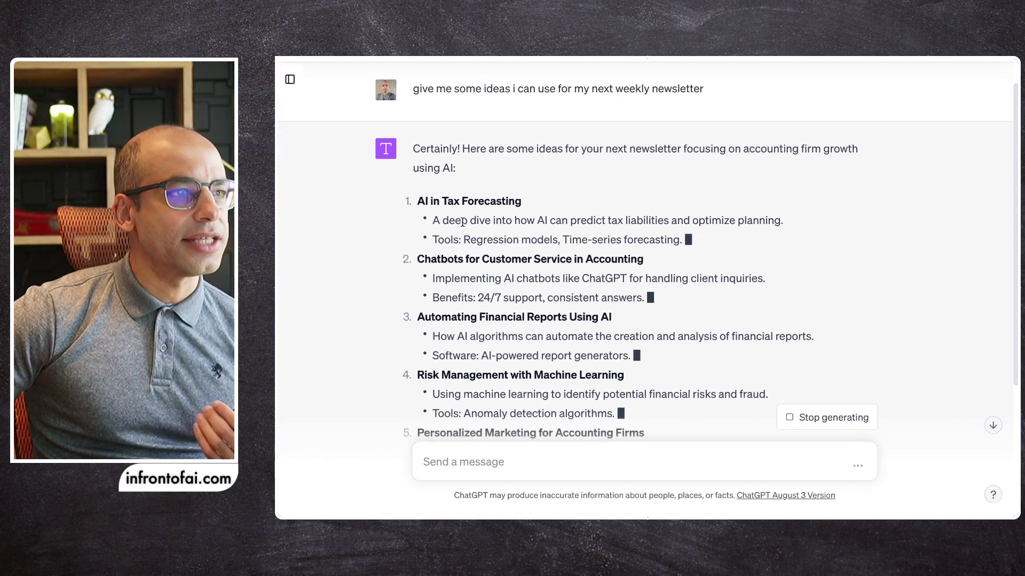
{"action": "scroll", "coordinate": [434, 245], "scroll_direction": "down", "scroll_amount": 2}
{"action": "scroll", "coordinate": [575, 223], "scroll_direction": "down", "scroll_amount": 2}
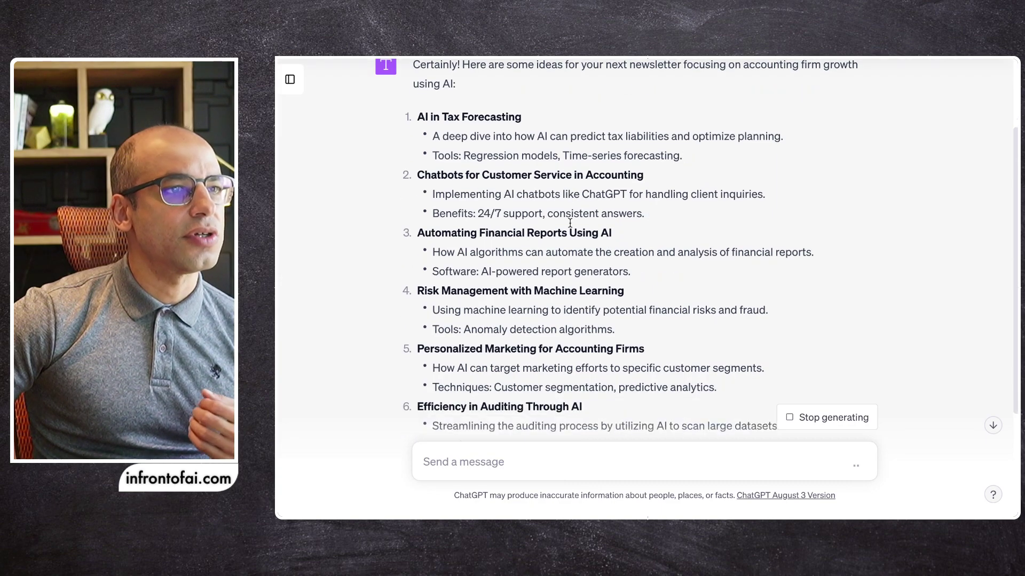
{"action": "scroll", "coordinate": [468, 233], "scroll_direction": "down", "scroll_amount": 1}
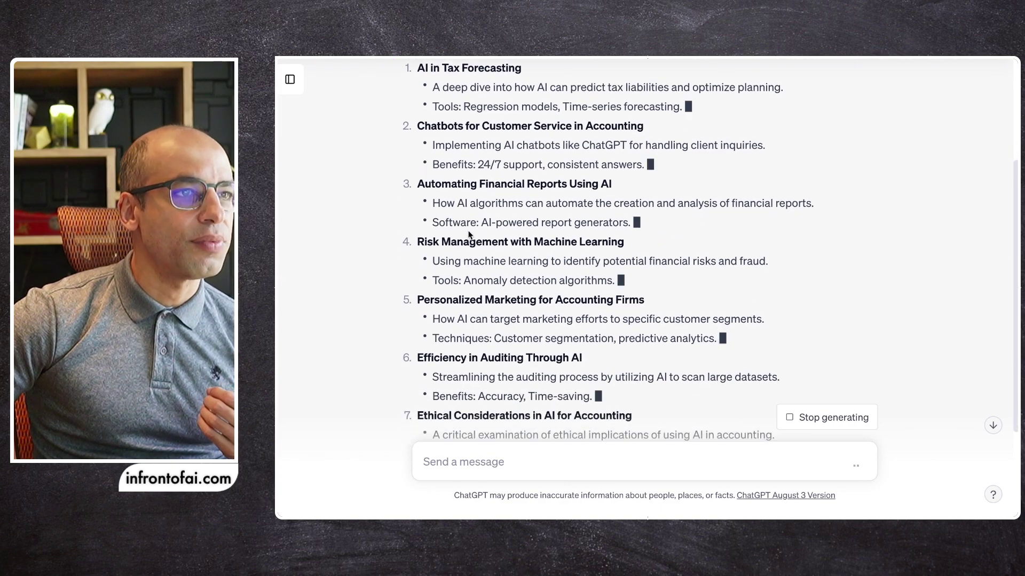
{"action": "scroll", "coordinate": [484, 245], "scroll_direction": "down", "scroll_amount": 3}
{"action": "scroll", "coordinate": [483, 244], "scroll_direction": "down", "scroll_amount": 2}
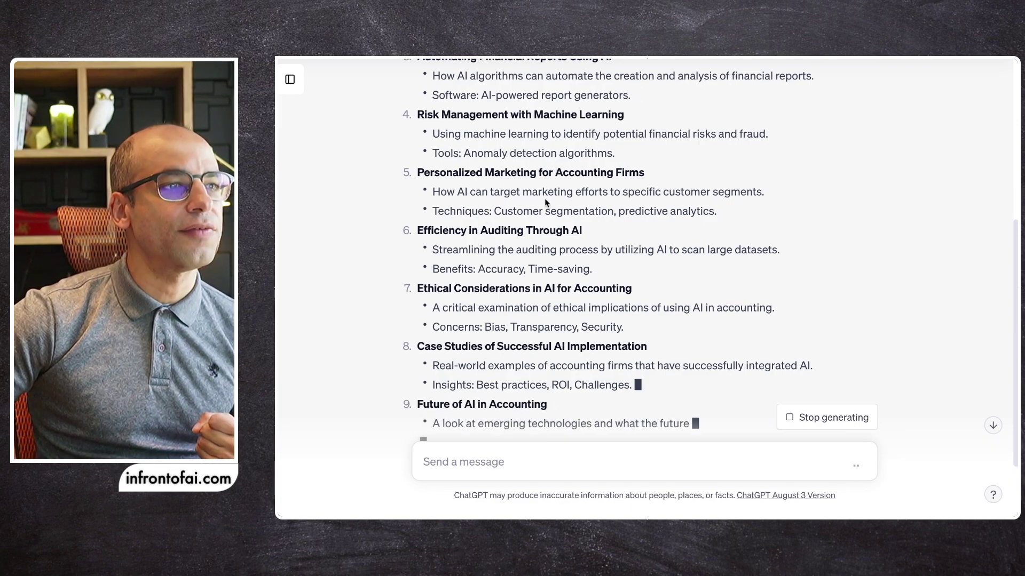
{"action": "scroll", "coordinate": [518, 205], "scroll_direction": "down", "scroll_amount": 3}
{"action": "scroll", "coordinate": [518, 206], "scroll_direction": "down", "scroll_amount": 2}
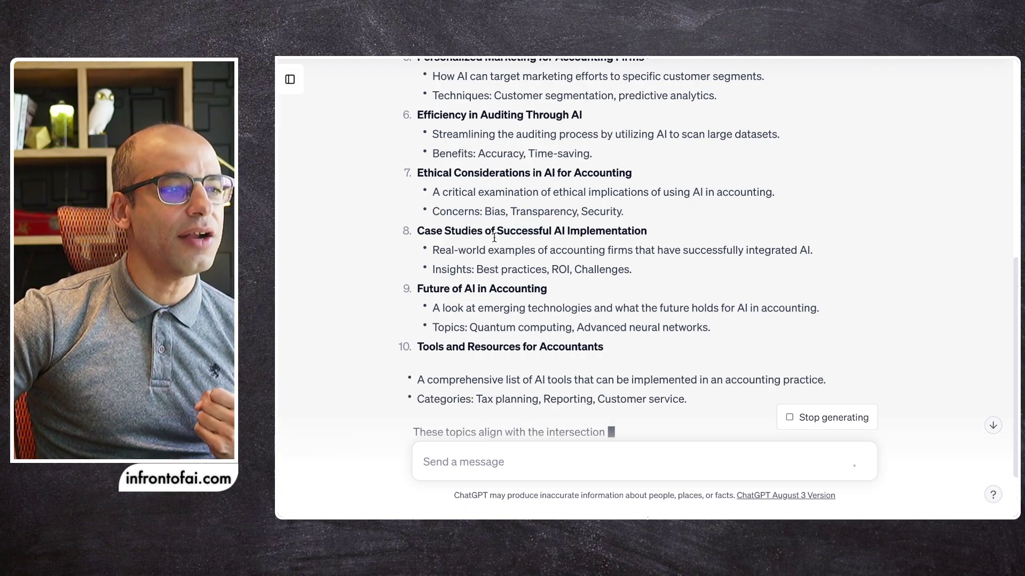
{"action": "scroll", "coordinate": [486, 232], "scroll_direction": "down", "scroll_amount": 1}
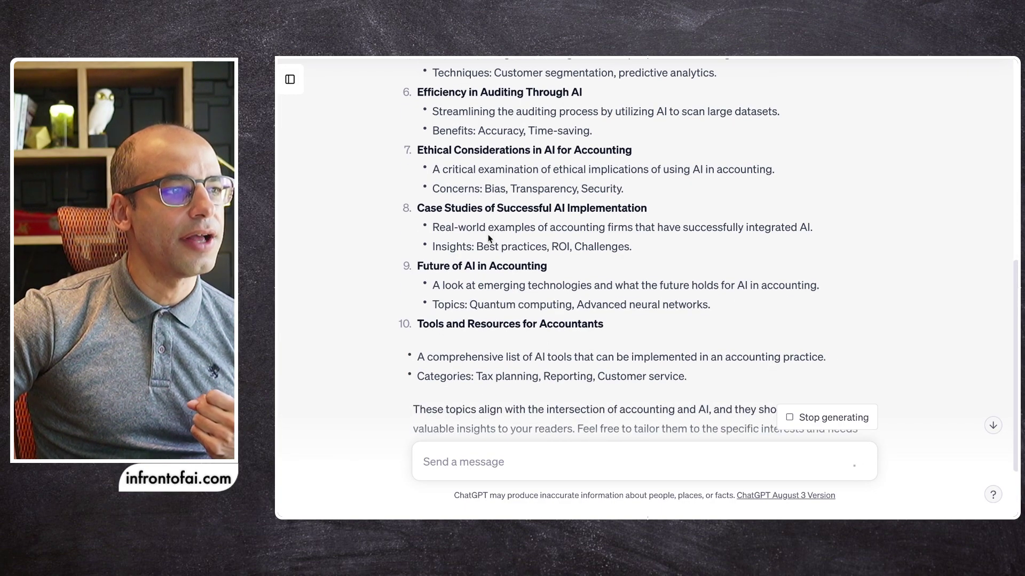
{"action": "scroll", "coordinate": [496, 217], "scroll_direction": "down", "scroll_amount": 2}
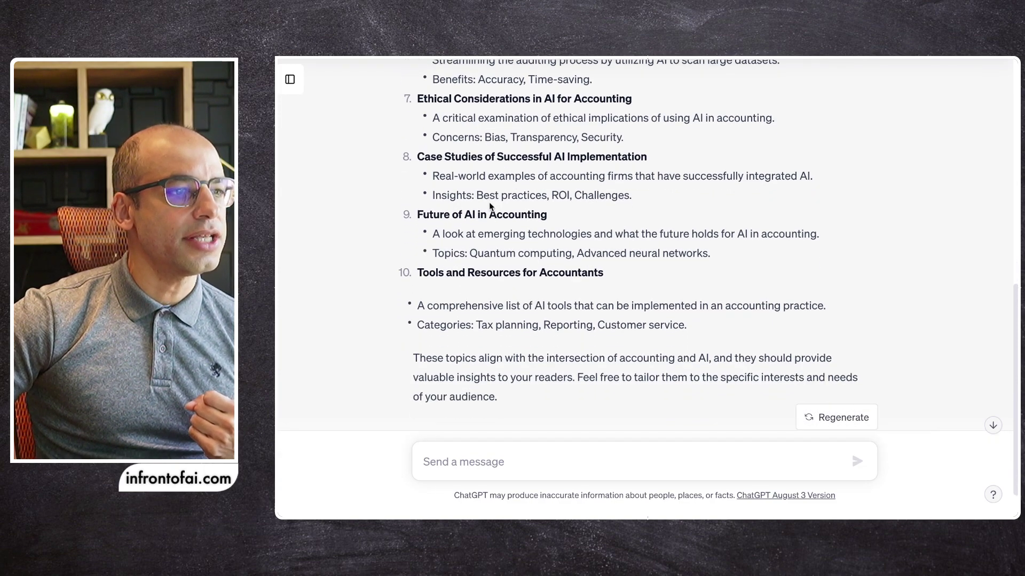
{"action": "scroll", "coordinate": [493, 214], "scroll_direction": "up", "scroll_amount": 10}
{"action": "scroll", "coordinate": [489, 202], "scroll_direction": "up", "scroll_amount": 4}
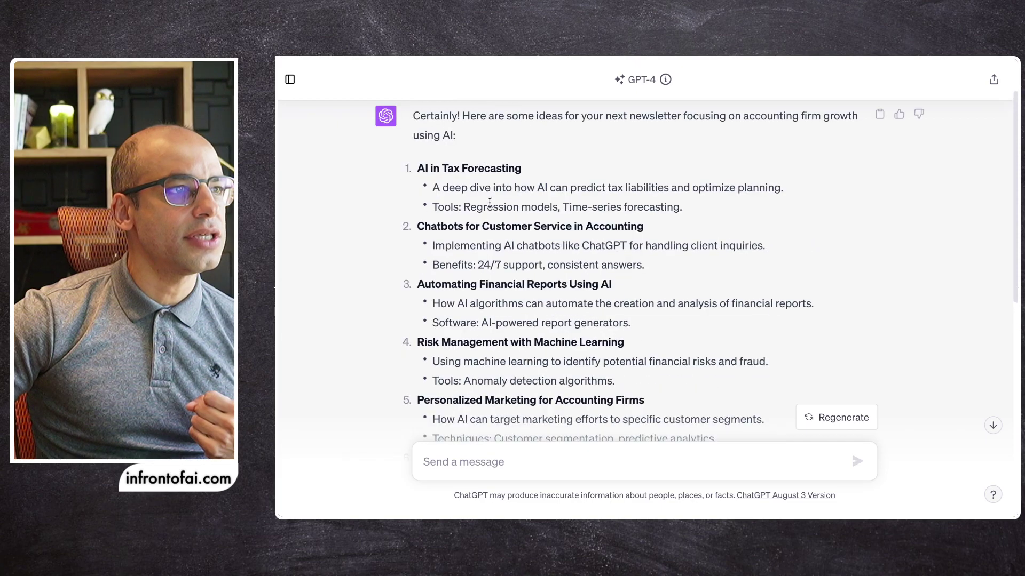
{"action": "scroll", "coordinate": [494, 214], "scroll_direction": "down", "scroll_amount": 7}
{"action": "scroll", "coordinate": [495, 219], "scroll_direction": "down", "scroll_amount": 6}
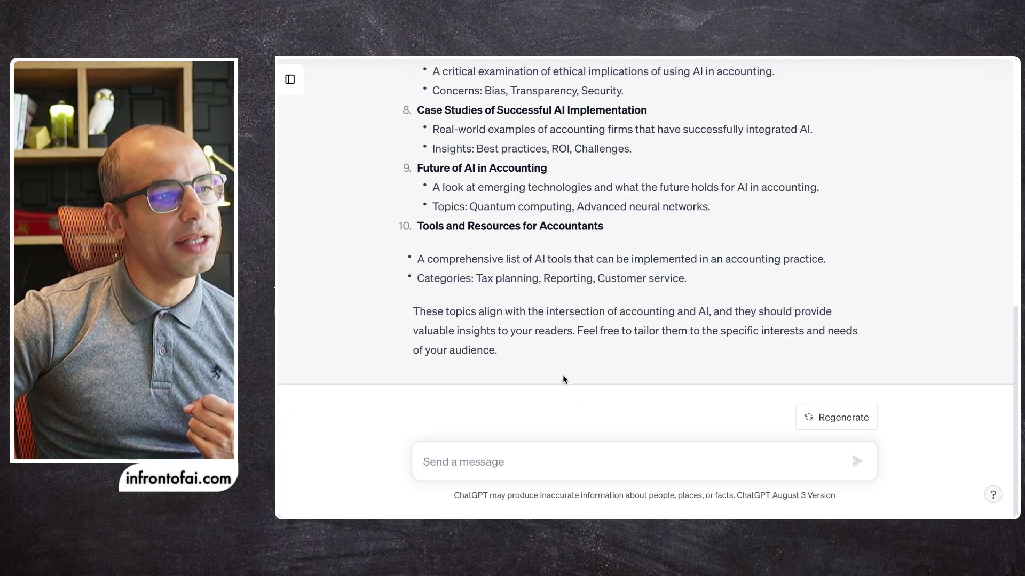
Reply 'i like #10. can you give me 3 subject line ideas for my newsletter email' and send it
{"action": "left_click", "coordinate": [571, 457]}
{"action": "type", "text": "i"}
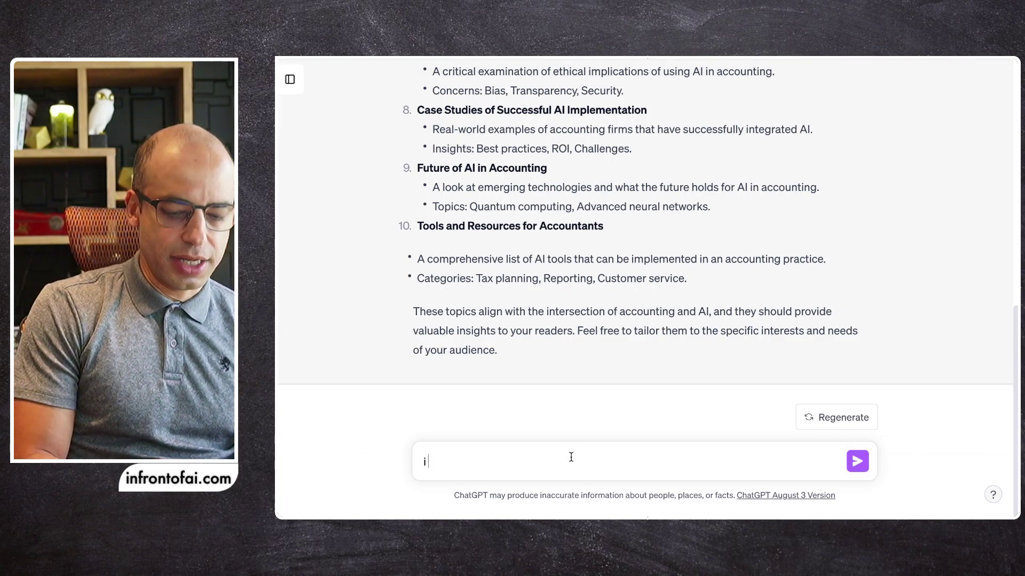
{"action": "type", "text": " like #1"}
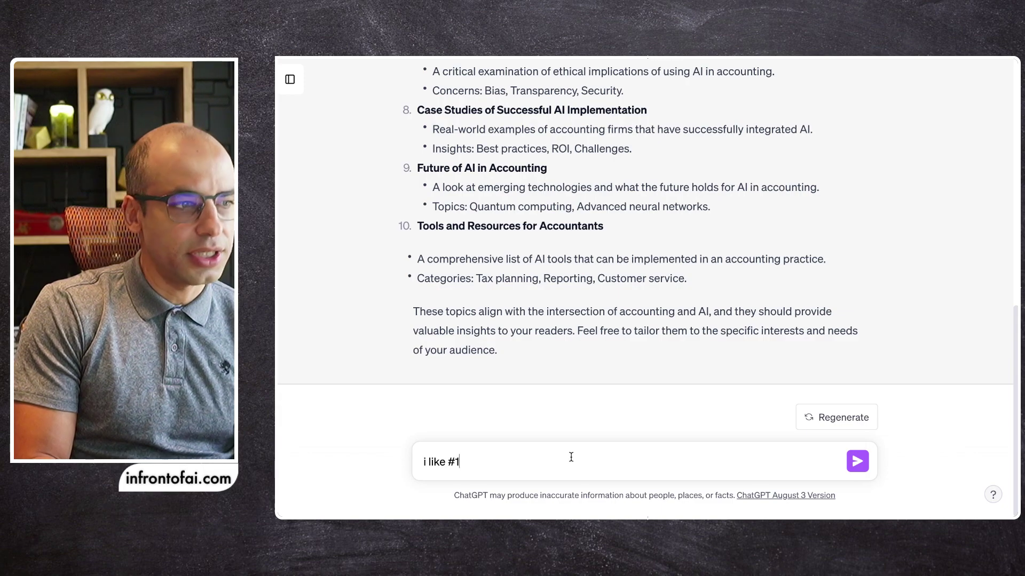
{"action": "type", "text": "0. ca"}
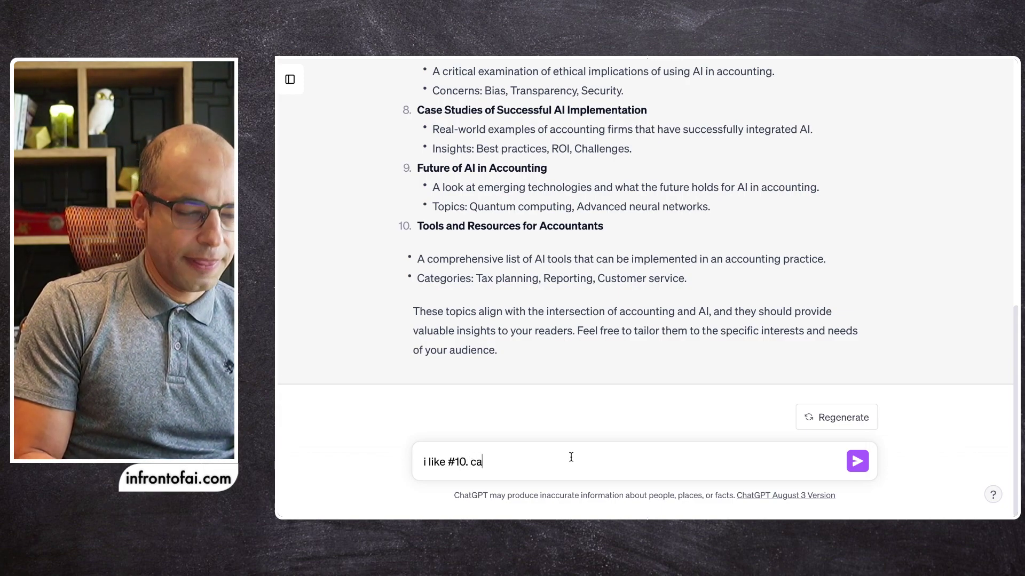
{"action": "type", "text": "n you gi"}
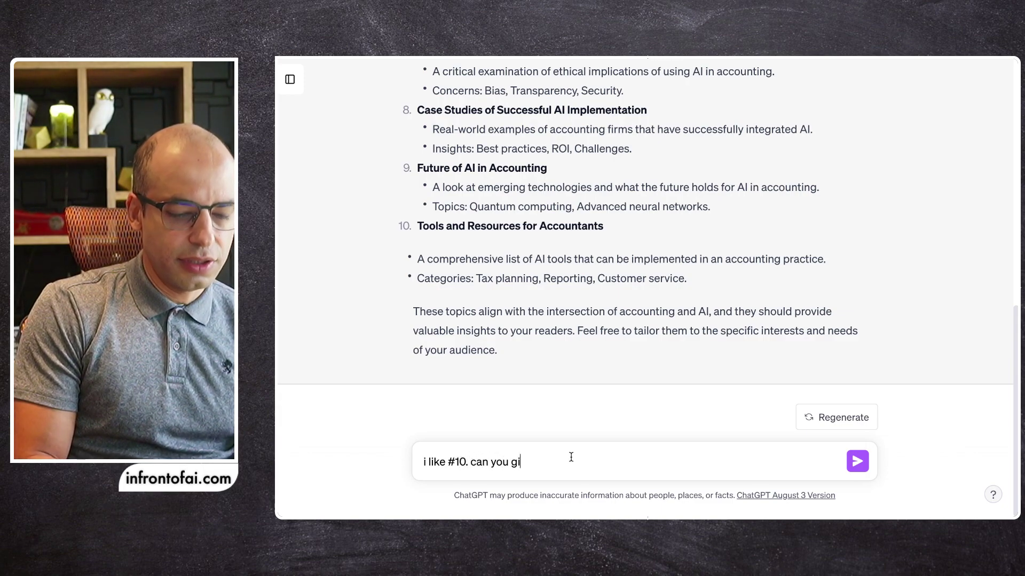
{"action": "type", "text": "ve me 3"}
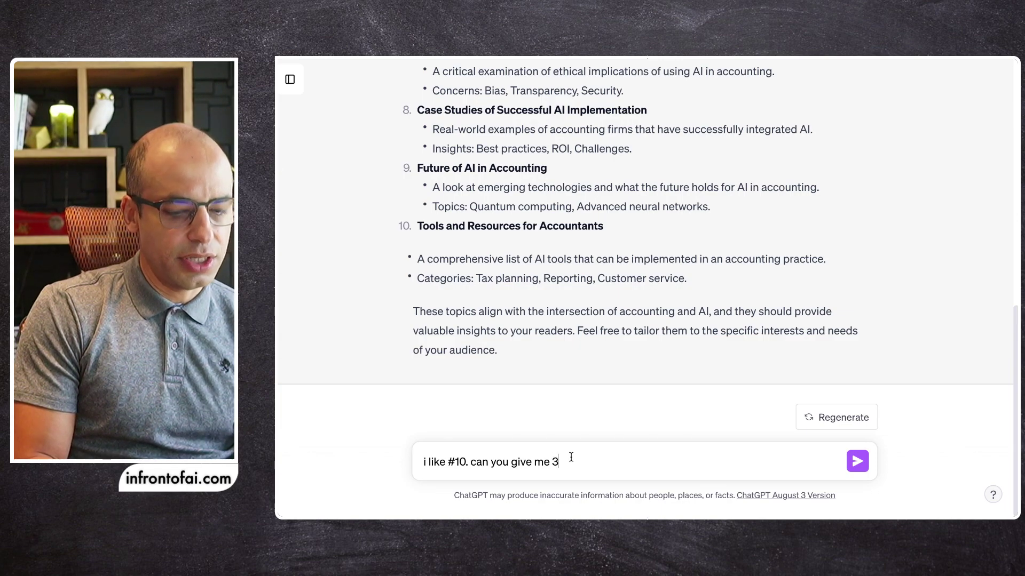
{"action": "type", "text": " subject l"}
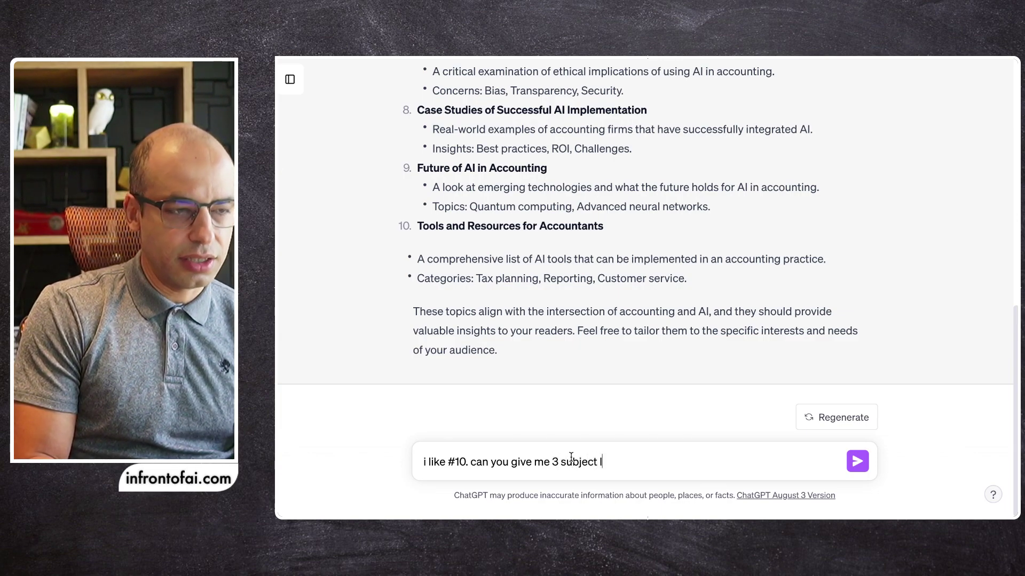
{"action": "type", "text": "ine ideas"}
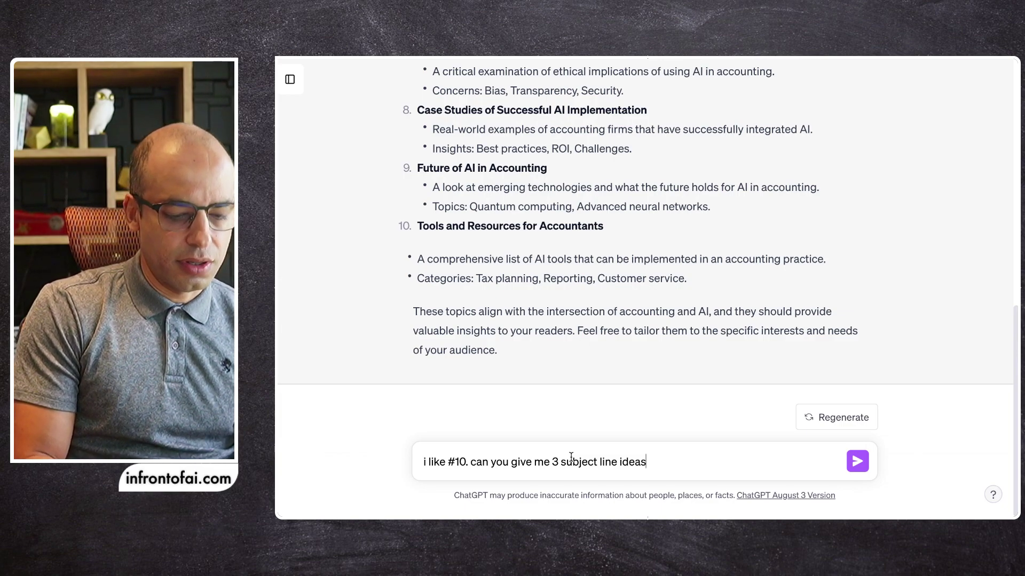
{"action": "type", "text": " for "}
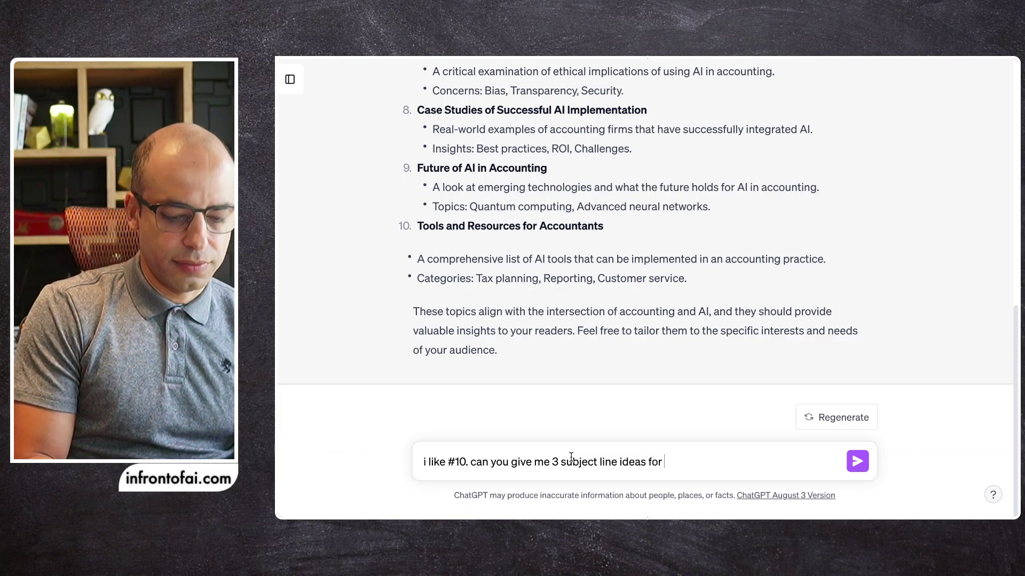
{"action": "type", "text": "my newsletter"}
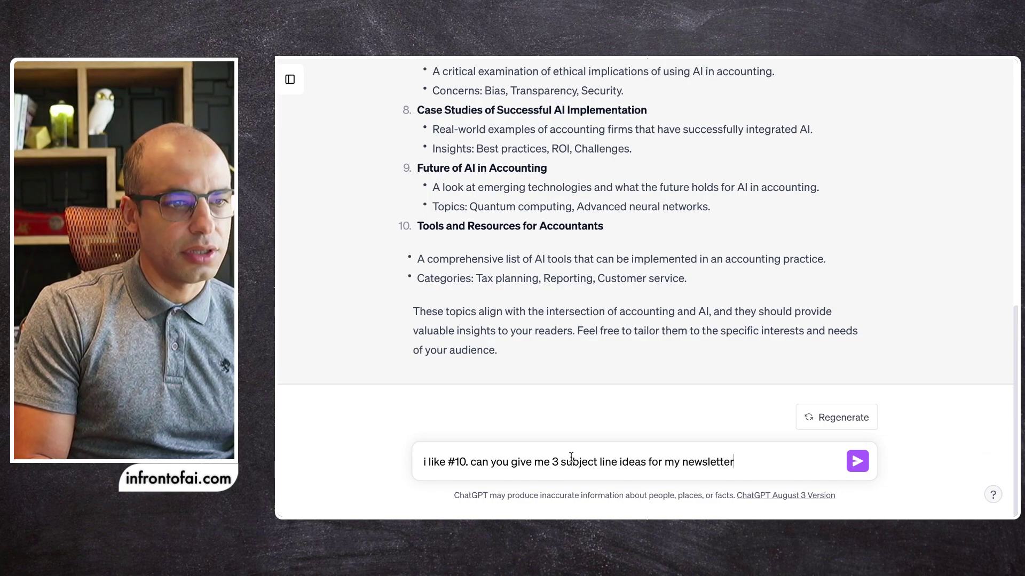
{"action": "type", "text": " email?"}
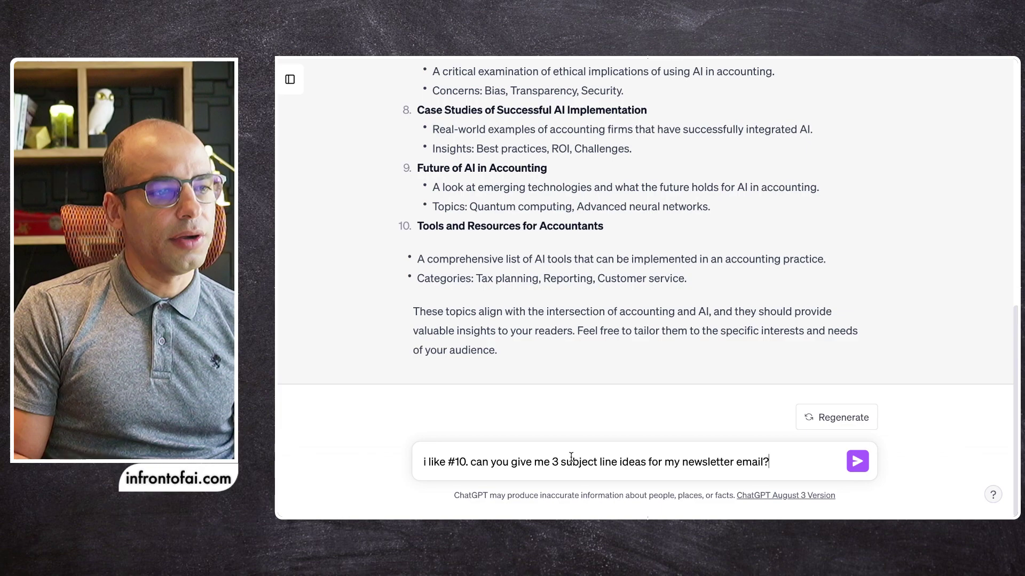
{"action": "key", "text": "Return"}
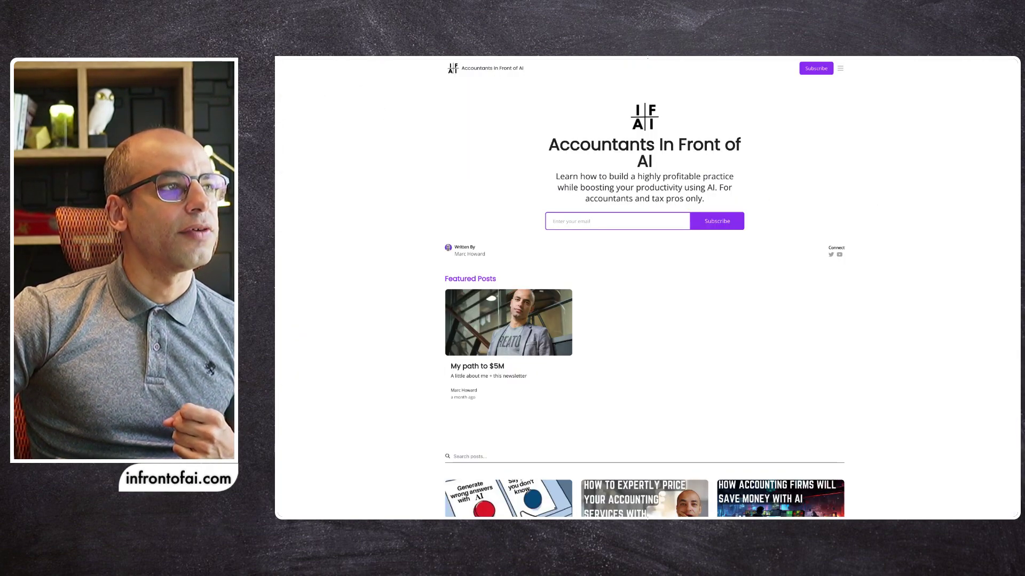
Select all past post titles in the newsletter site's grid, then return to ChatGPT's message box
{"action": "scroll", "coordinate": [534, 203], "scroll_direction": "down", "scroll_amount": 5}
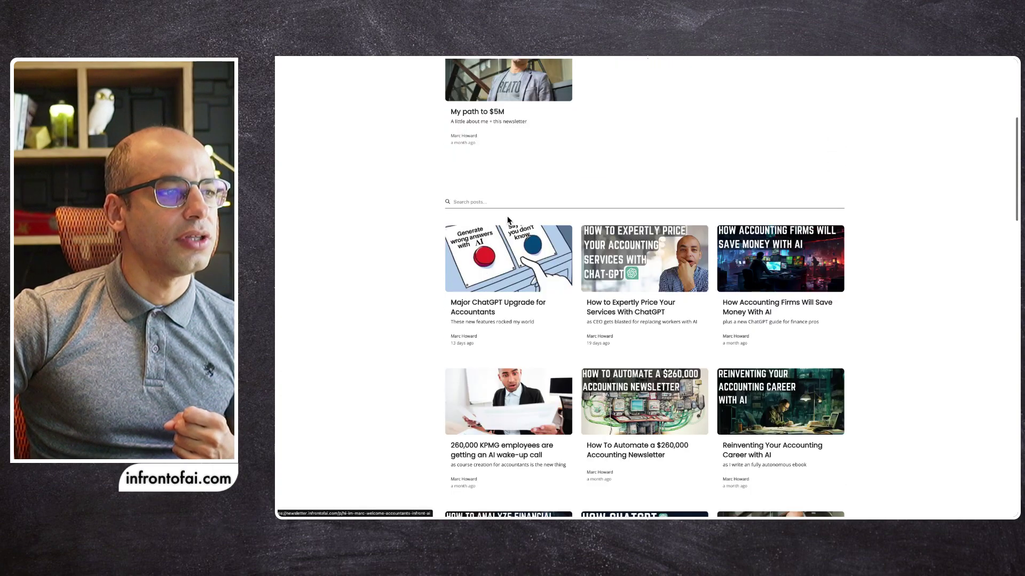
{"action": "scroll", "coordinate": [480, 227], "scroll_direction": "down", "scroll_amount": 1}
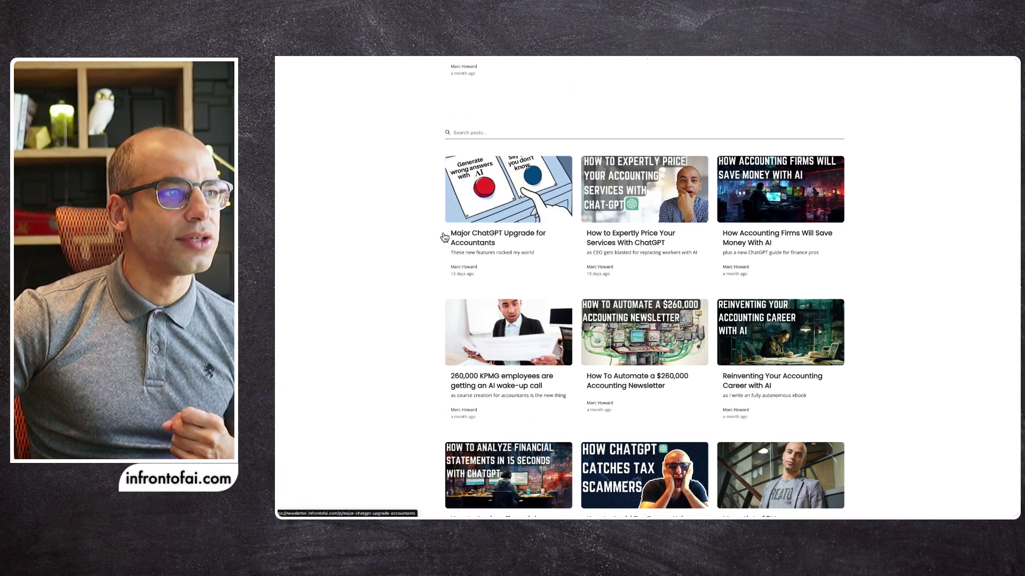
{"action": "left_click_drag", "start_coordinate": [441, 155], "coordinate": [471, 380]}
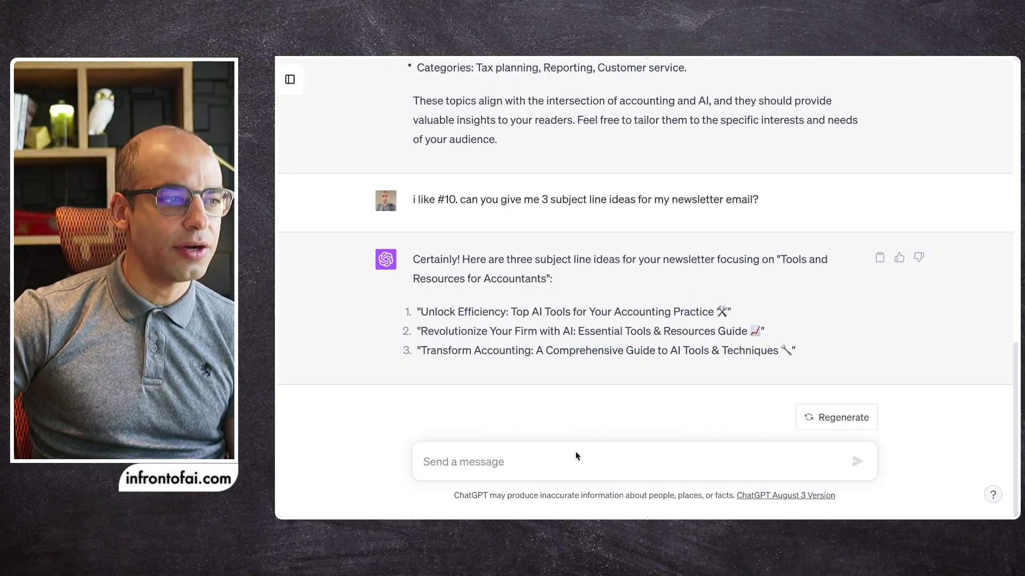
{"action": "left_click", "coordinate": [567, 447]}
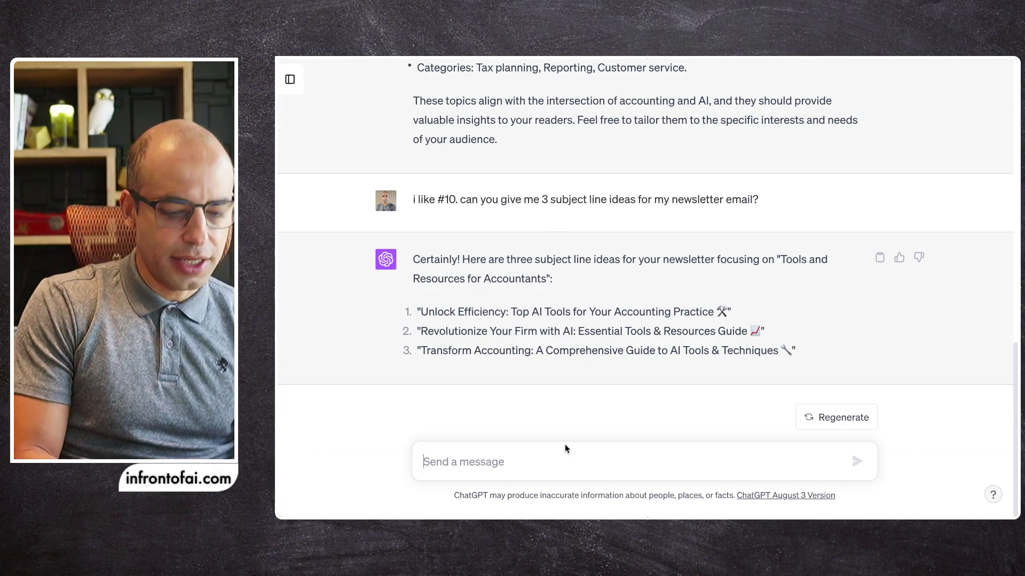
Type 'here are some examples of subject lines i've used in the past. pls give me 3 ideas…' with blank lines below
{"action": "type", "text": "her"}
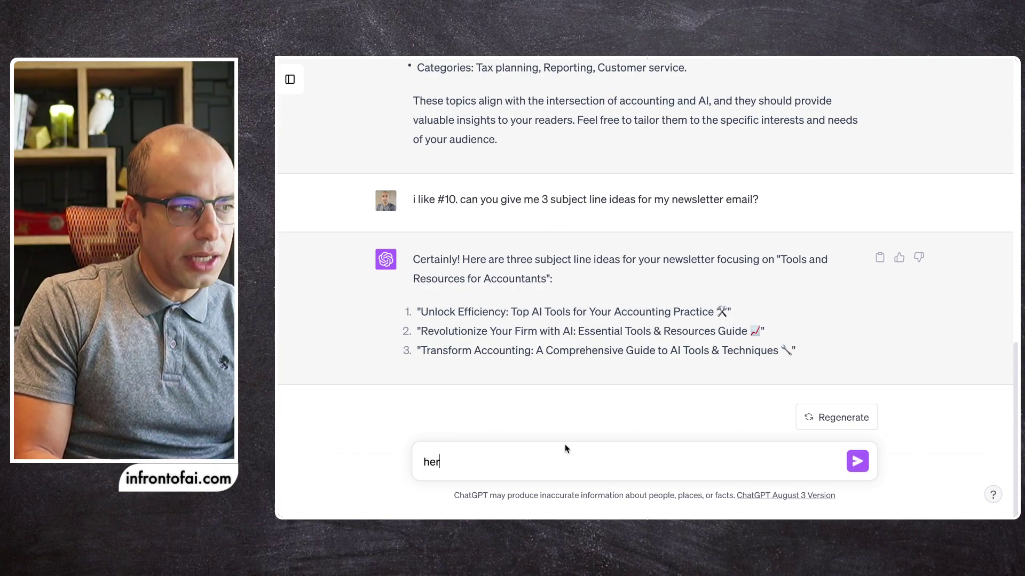
{"action": "type", "text": "e are some examples of sub"}
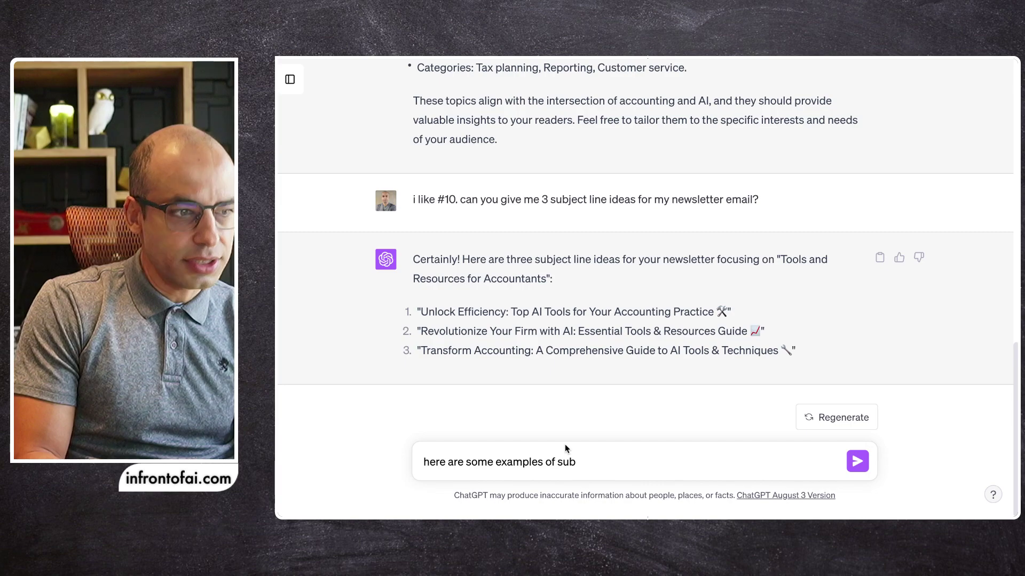
{"action": "type", "text": "ject lines "}
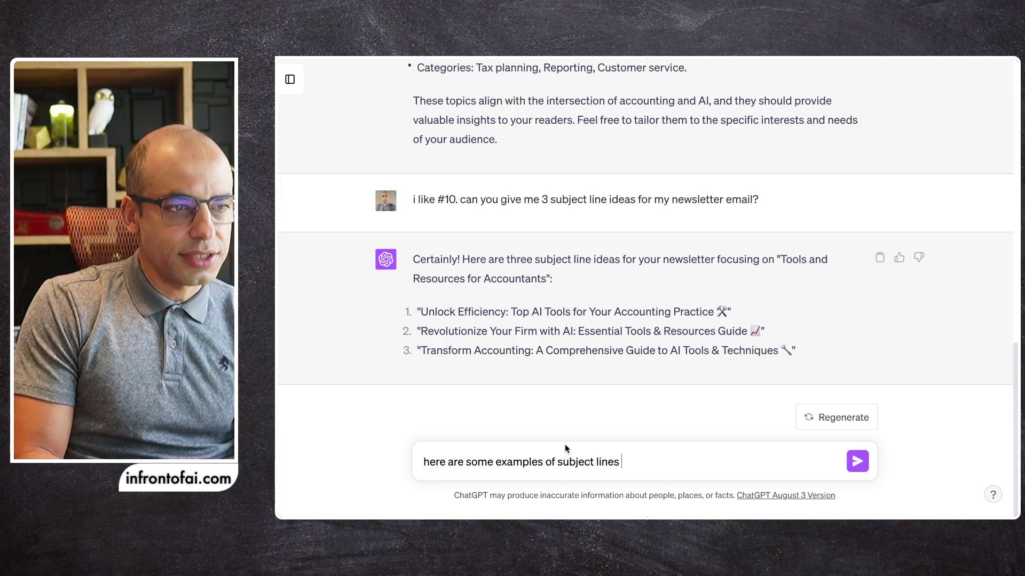
{"action": "type", "text": "i've us"}
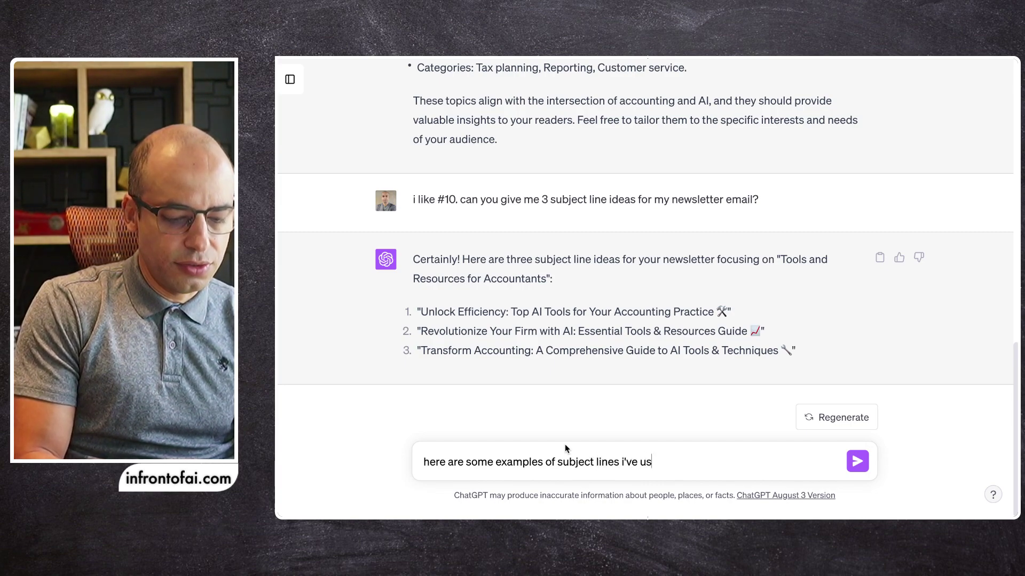
{"action": "type", "text": "ed in the past"}
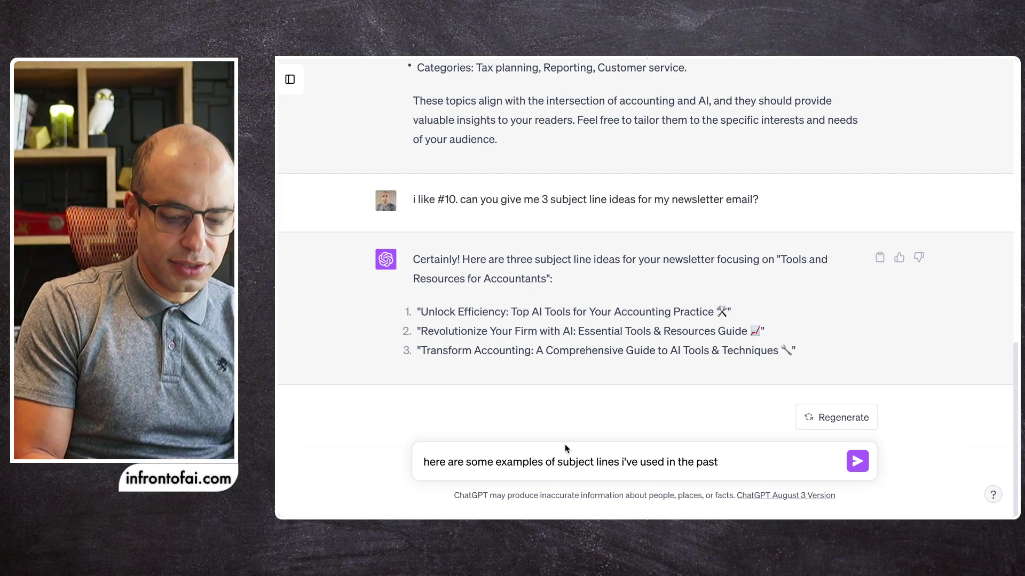
{"action": "type", "text": ". ple"}
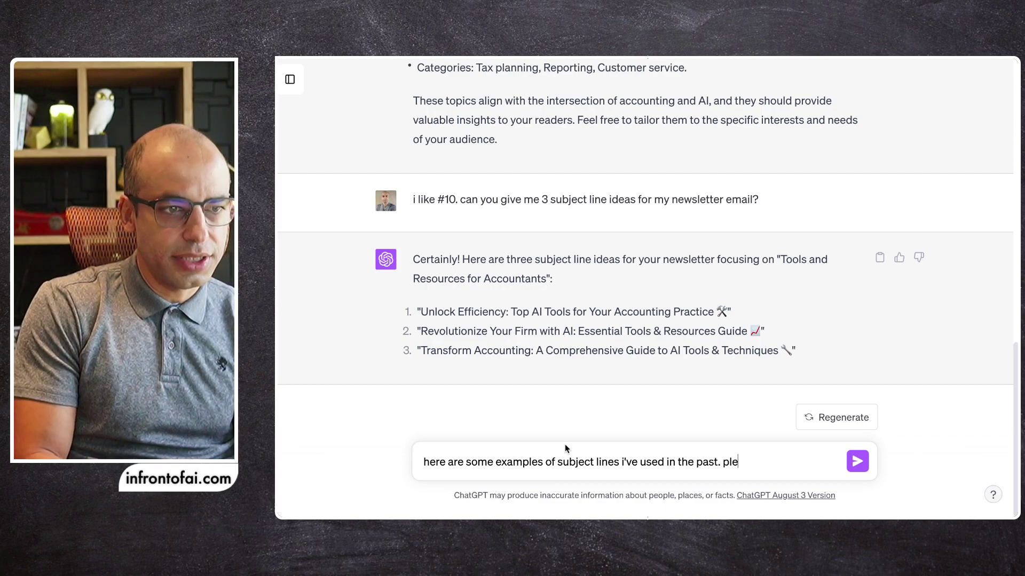
{"action": "key", "text": "BackSpace"}
{"action": "type", "text": "s give me"}
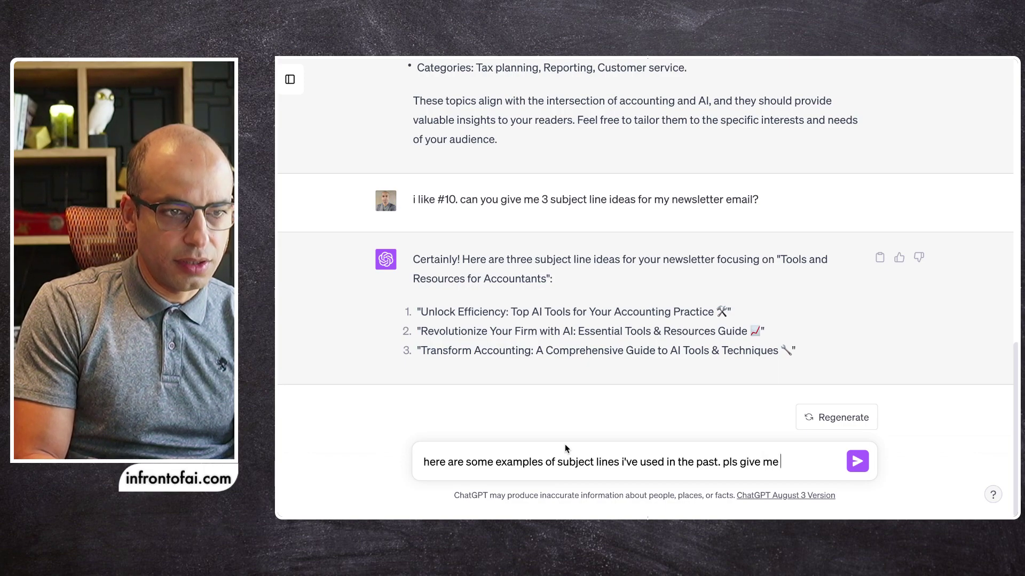
{"action": "type", "text": " 3 ide"}
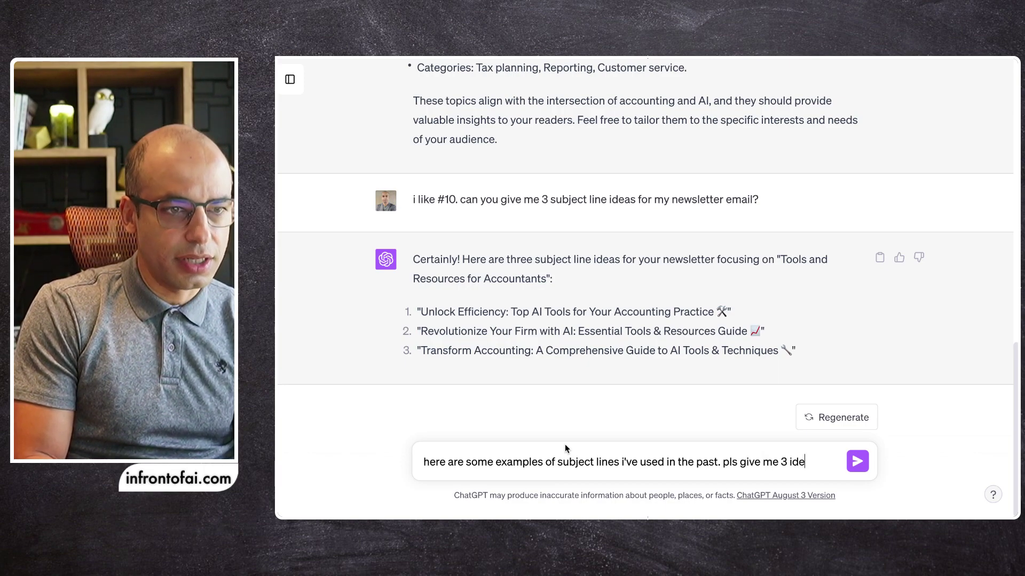
{"action": "type", "text": "as"}
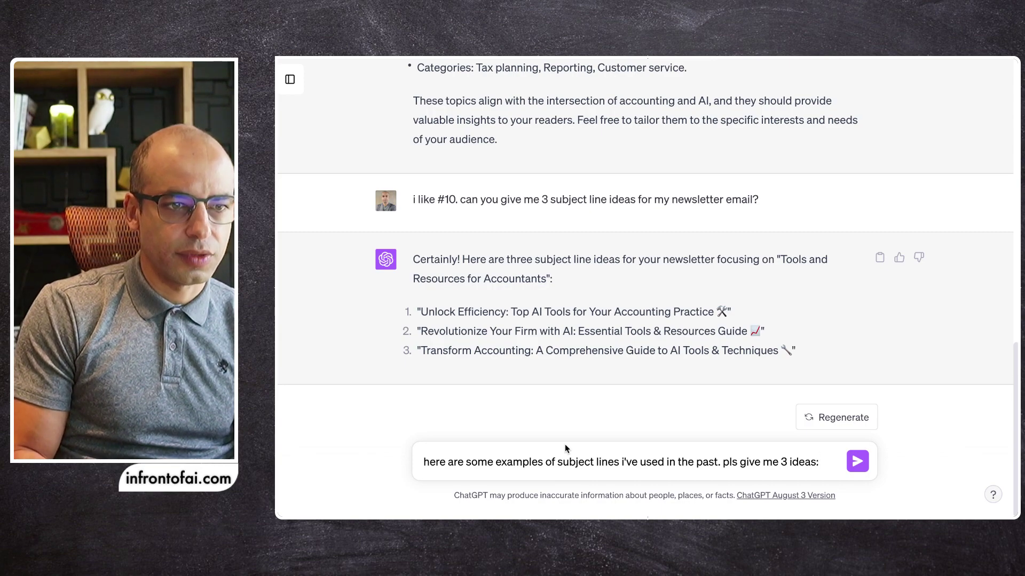
{"action": "type", "text": " for the subje"}
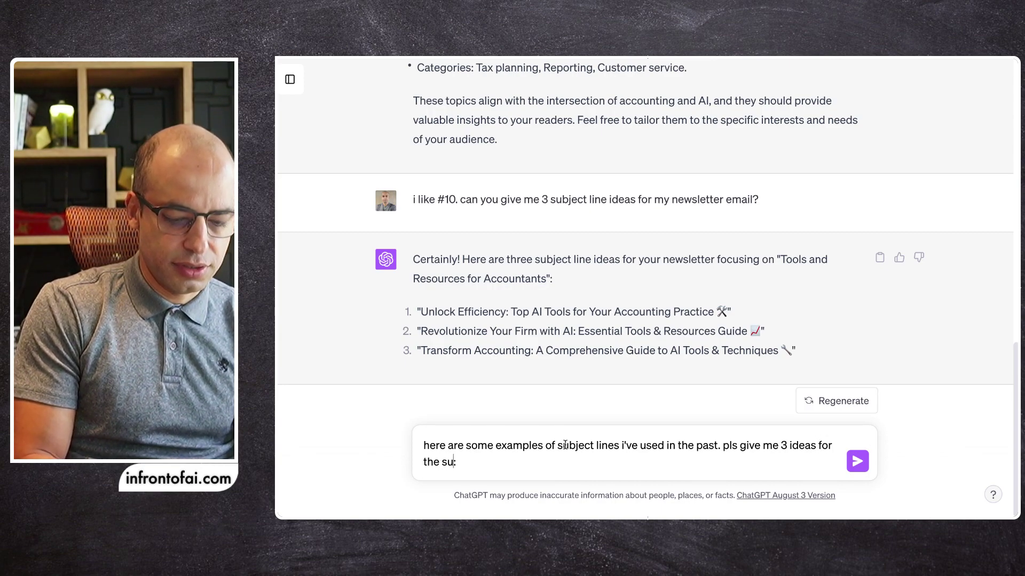
{"action": "type", "text": "ct line"}
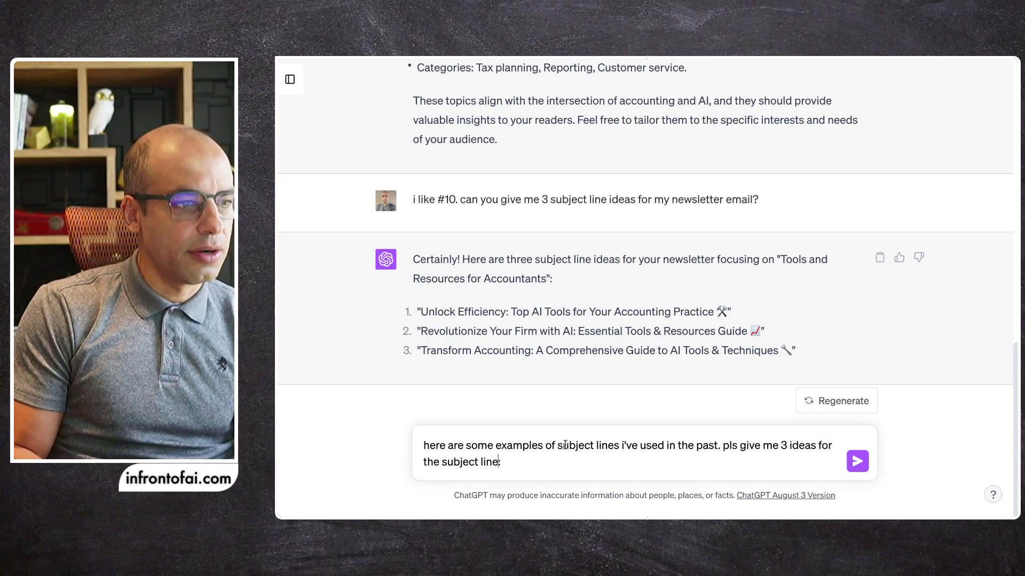
{"action": "type", "text": ":"}
{"action": "key", "text": "shift+Return"}
{"action": "key", "text": "shift+Return"}
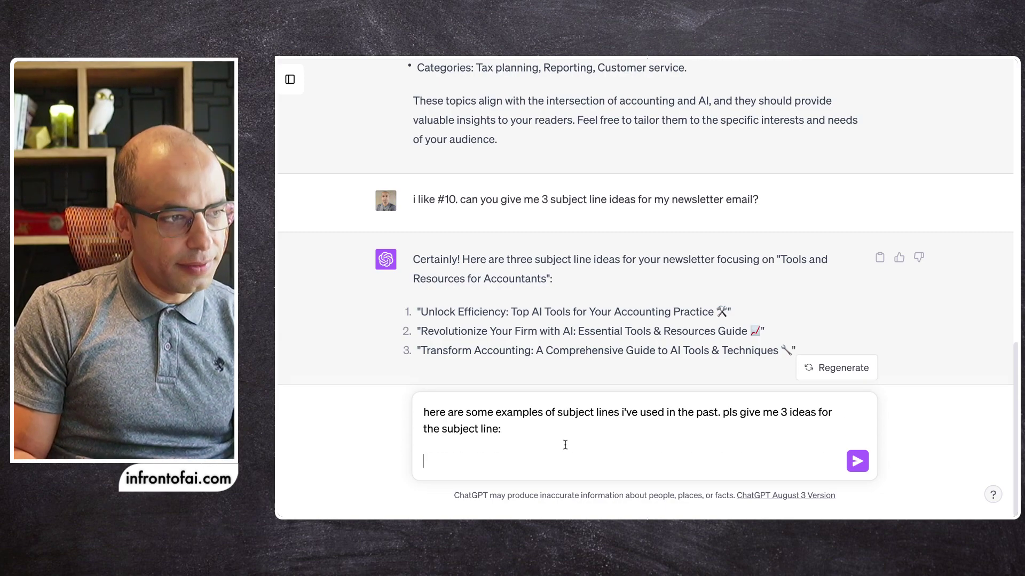
Paste the past newsletter titles under the request, check them, and send the message
{"action": "type", "text": "Create a Cash-Flow Diagram Using ChatGPT Create a Cash-Flow Diagram Using ChatGPT Marc Howard 2 months ago  ChatGPT Just Passed the CPA Exam ChatGPT Just Passed the CPA Exam"}
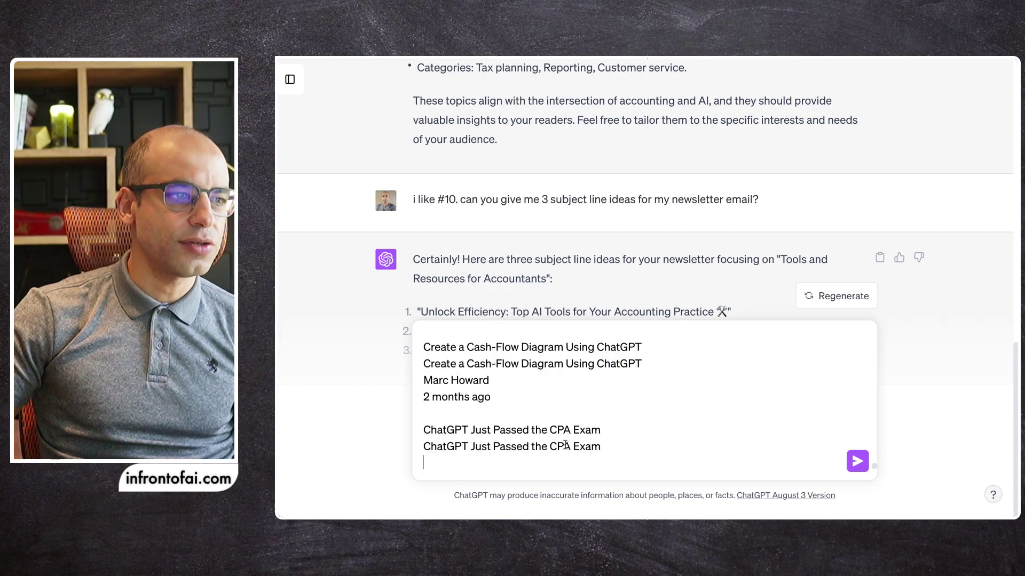
{"action": "scroll", "coordinate": [469, 367], "scroll_direction": "up", "scroll_amount": 20}
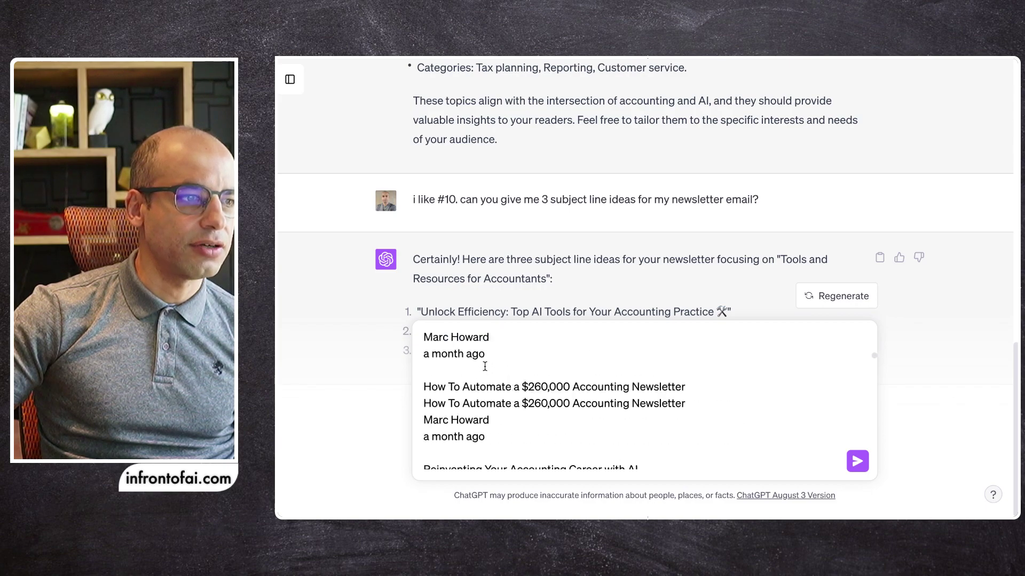
{"action": "scroll", "coordinate": [457, 421], "scroll_direction": "down", "scroll_amount": 5}
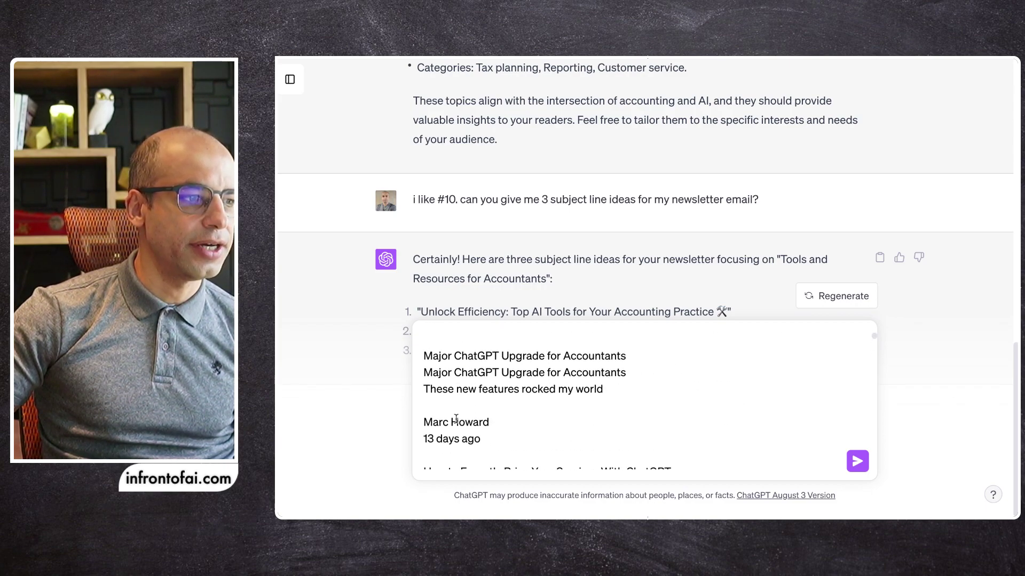
{"action": "scroll", "coordinate": [451, 408], "scroll_direction": "down", "scroll_amount": 2}
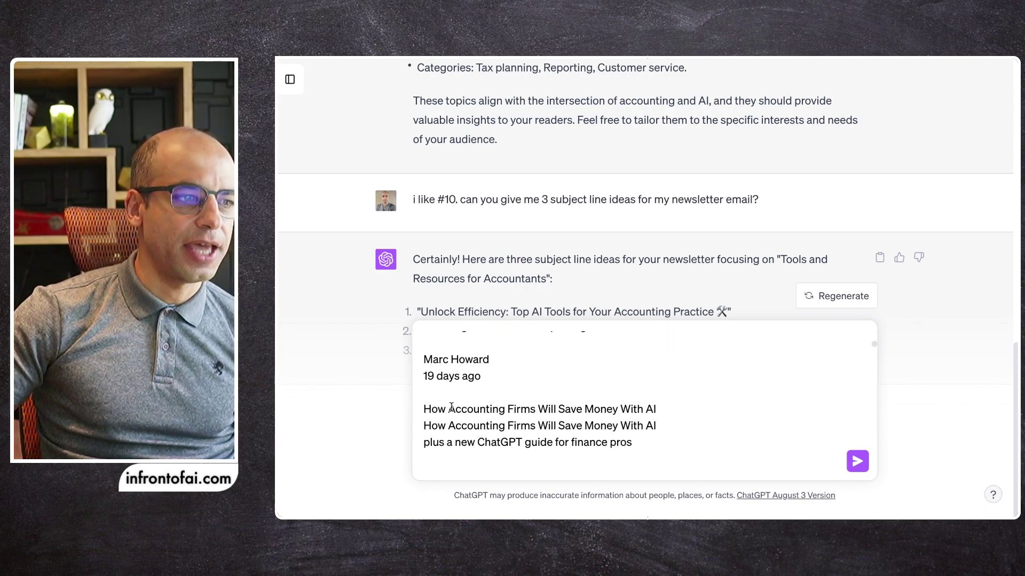
{"action": "scroll", "coordinate": [451, 403], "scroll_direction": "down", "scroll_amount": 8}
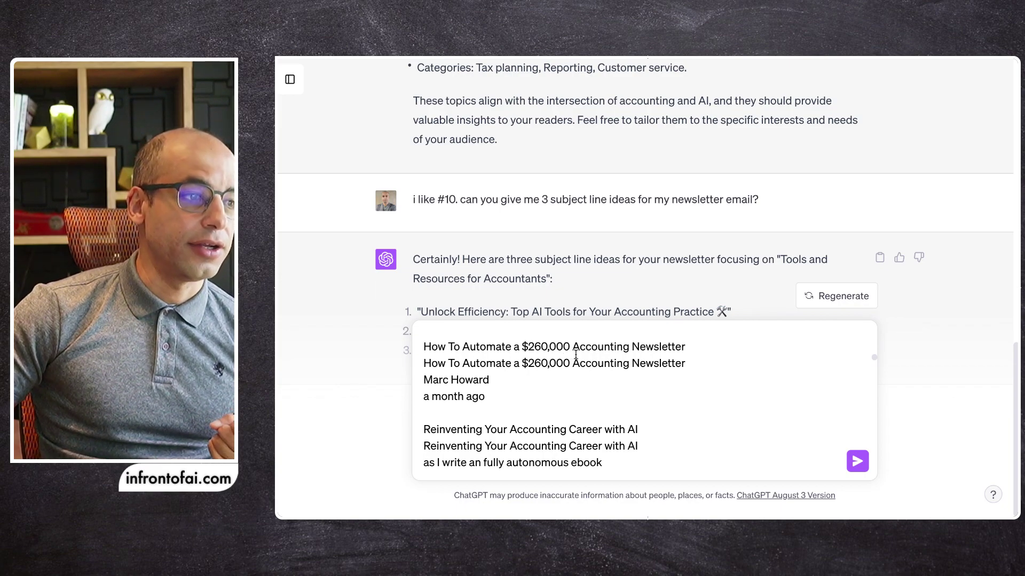
{"action": "scroll", "coordinate": [574, 354], "scroll_direction": "down", "scroll_amount": 2}
{"action": "scroll", "coordinate": [565, 351], "scroll_direction": "up", "scroll_amount": 1}
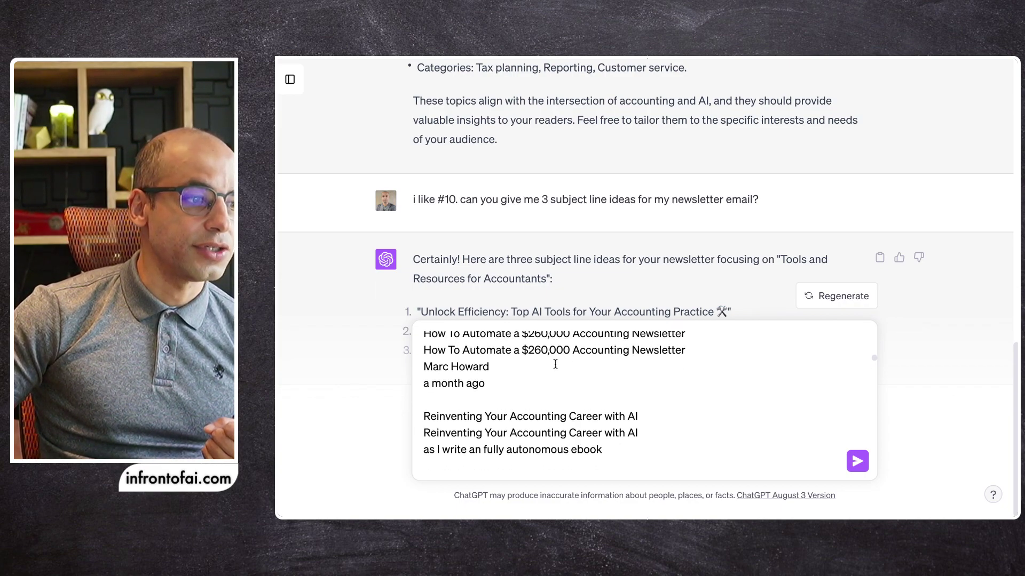
{"action": "scroll", "coordinate": [555, 365], "scroll_direction": "down", "scroll_amount": 2}
{"action": "scroll", "coordinate": [469, 394], "scroll_direction": "down", "scroll_amount": 5}
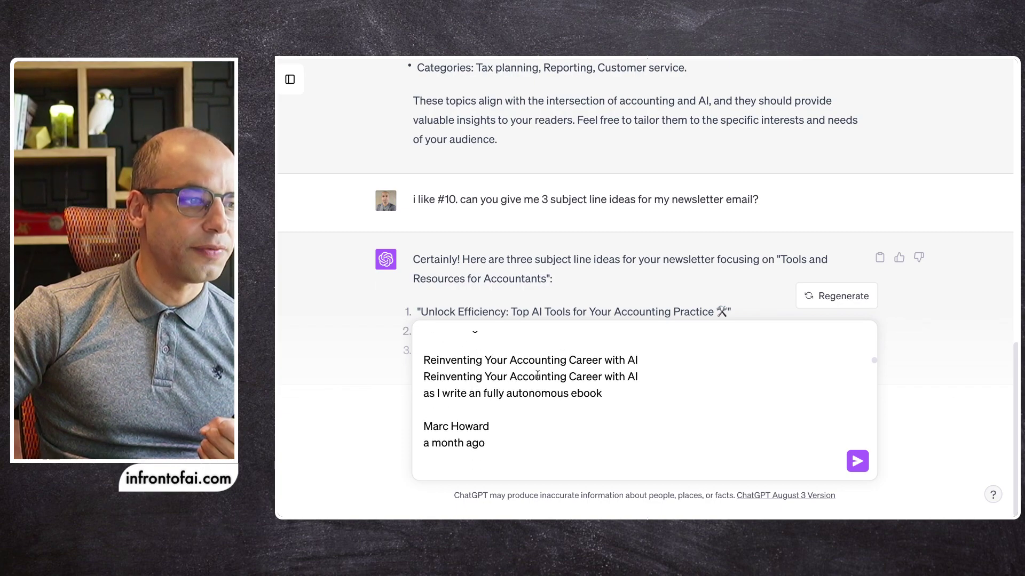
{"action": "left_click_drag", "start_coordinate": [476, 407], "coordinate": [632, 409]}
{"action": "scroll", "coordinate": [580, 408], "scroll_direction": "down", "scroll_amount": 5}
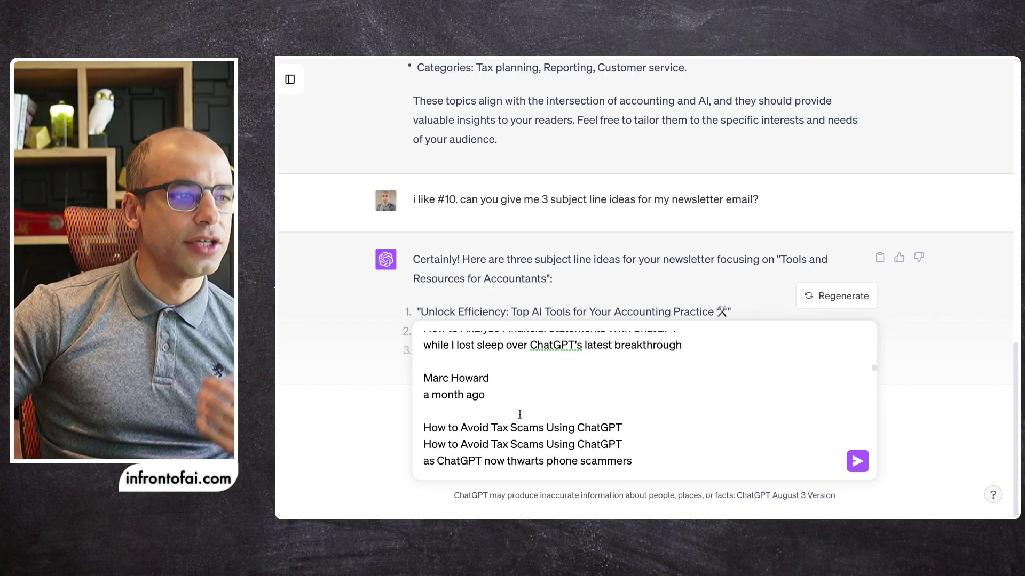
{"action": "left_click", "coordinate": [856, 461]}
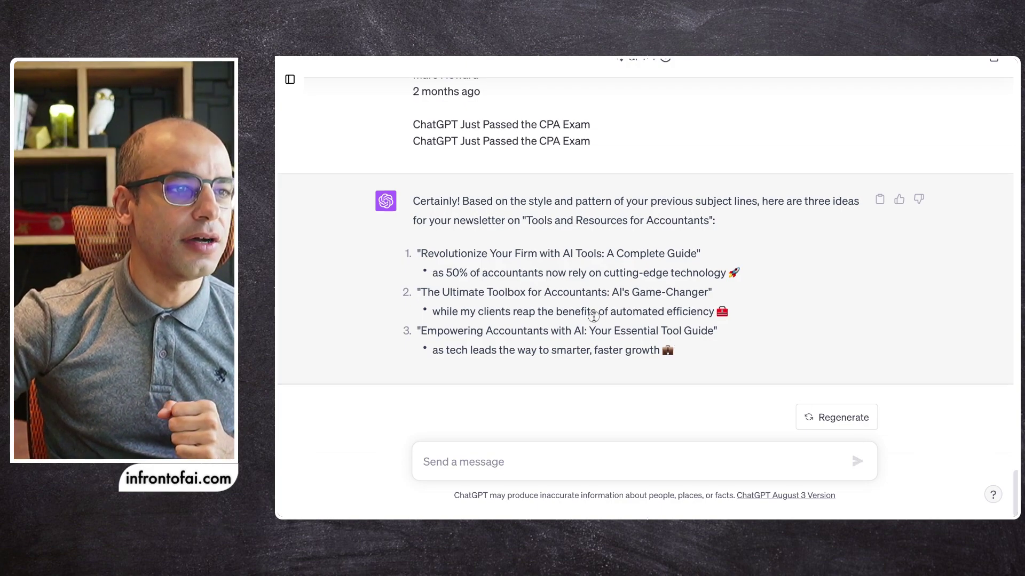
Review the three new subject lines, highlighting parts of the second and third taglines
{"action": "left_click_drag", "start_coordinate": [596, 315], "coordinate": [671, 318]}
{"action": "left_click", "coordinate": [697, 316]}
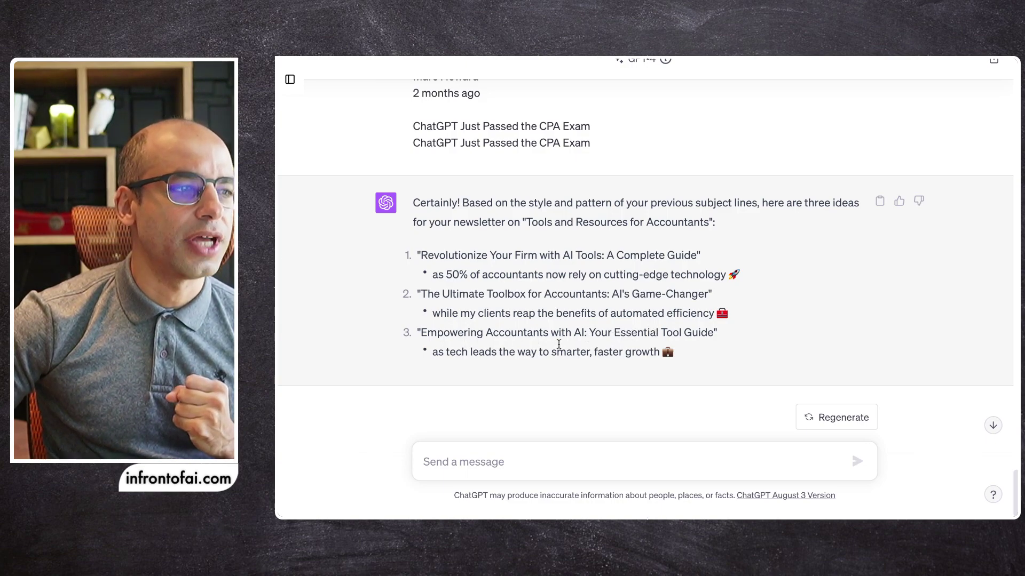
{"action": "left_click_drag", "start_coordinate": [446, 353], "coordinate": [547, 354]}
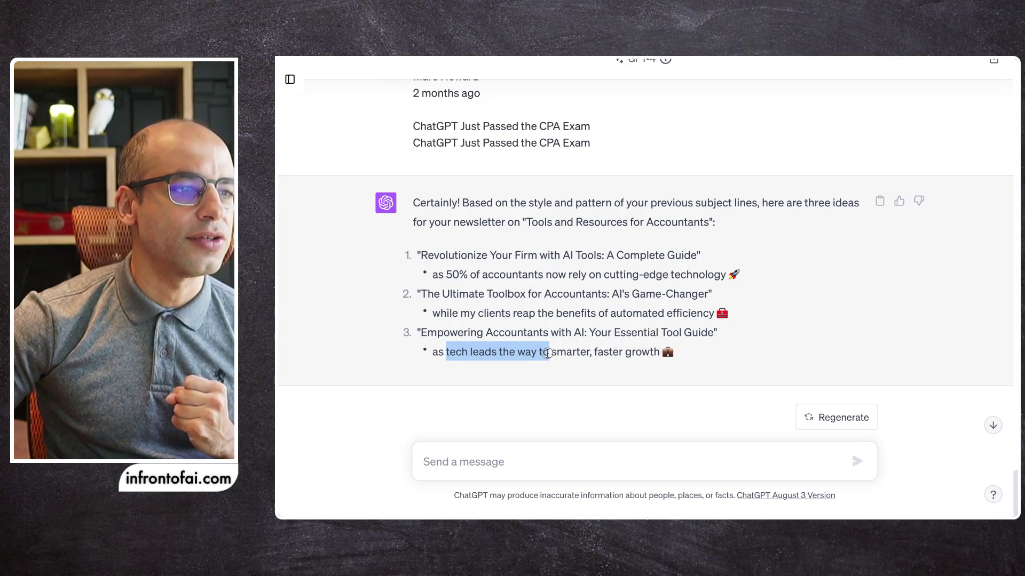
{"action": "left_click", "coordinate": [598, 354]}
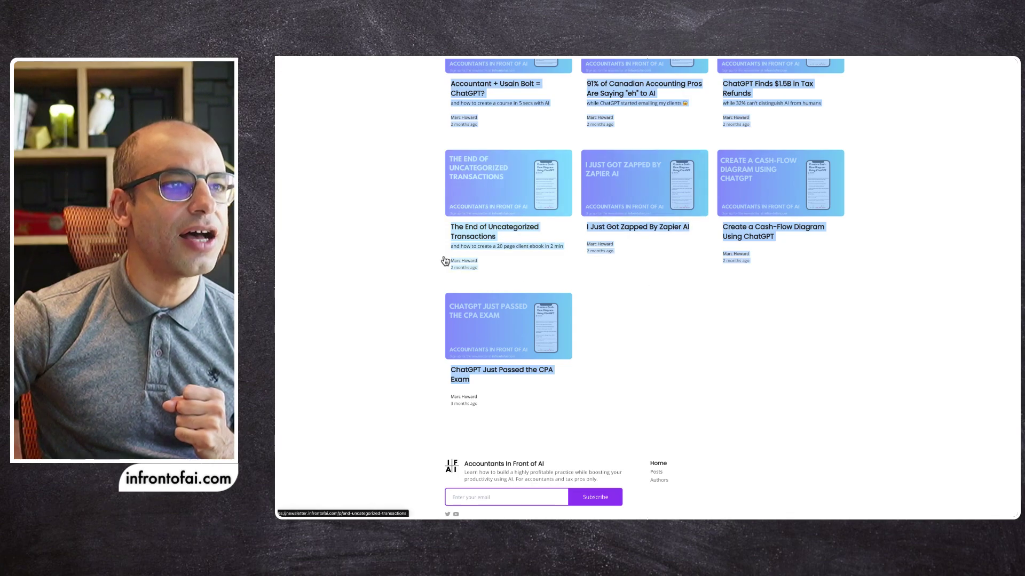
Open the 'Major ChatGPT Upgrade for Accountants' post, select its title and subtitle, then return to the grid
{"action": "scroll", "coordinate": [451, 256], "scroll_direction": "up", "scroll_amount": 15}
{"action": "scroll", "coordinate": [405, 234], "scroll_direction": "up", "scroll_amount": 2}
{"action": "left_click", "coordinate": [427, 297]}
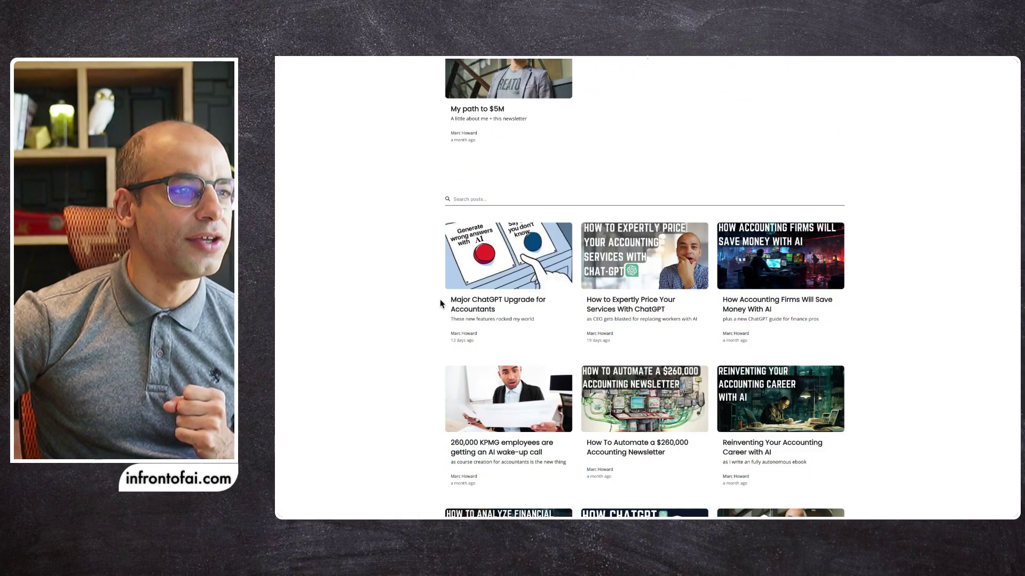
{"action": "left_click", "coordinate": [481, 315]}
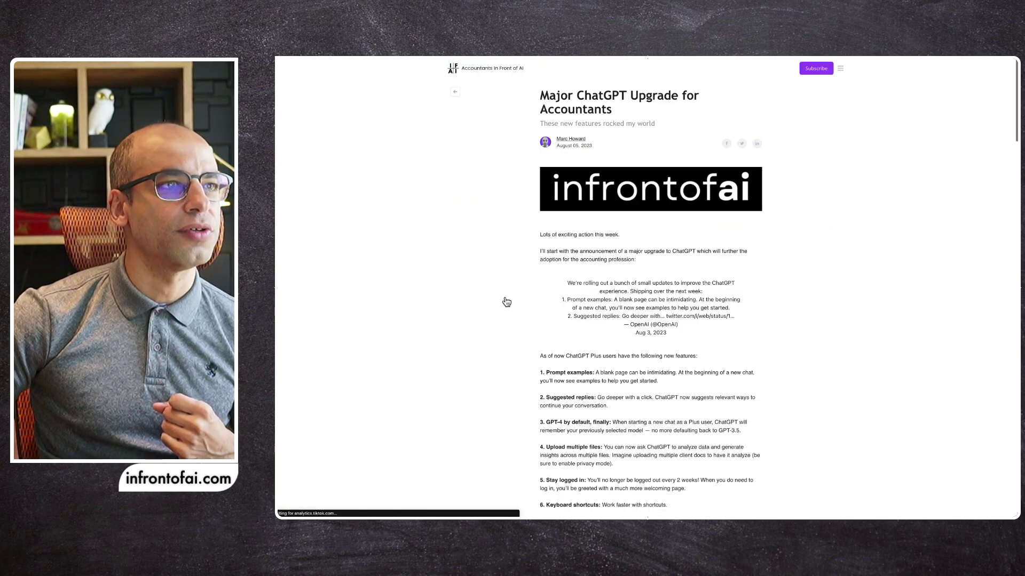
{"action": "left_click_drag", "start_coordinate": [540, 95], "coordinate": [635, 106]}
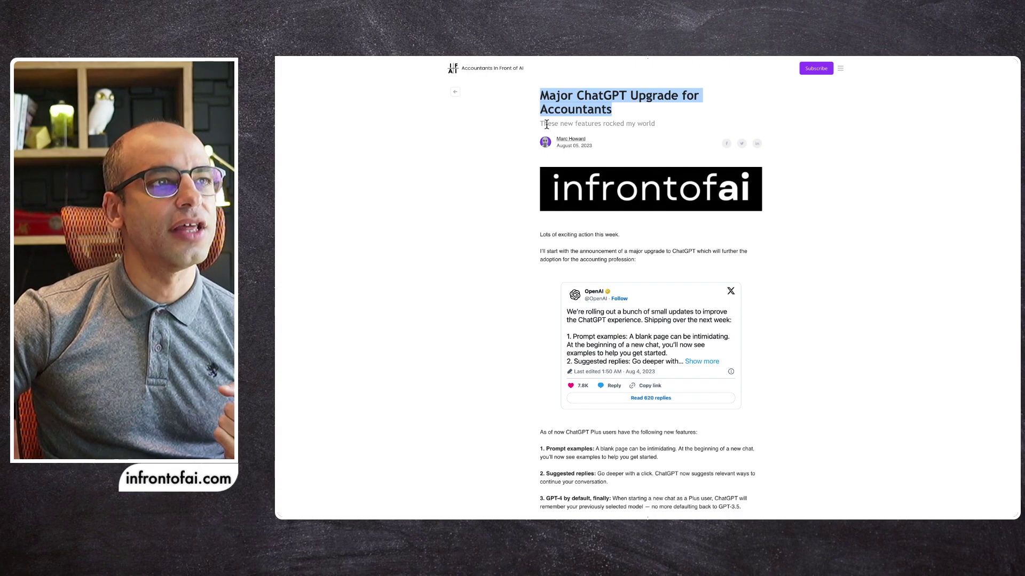
{"action": "left_click_drag", "start_coordinate": [547, 124], "coordinate": [656, 125]}
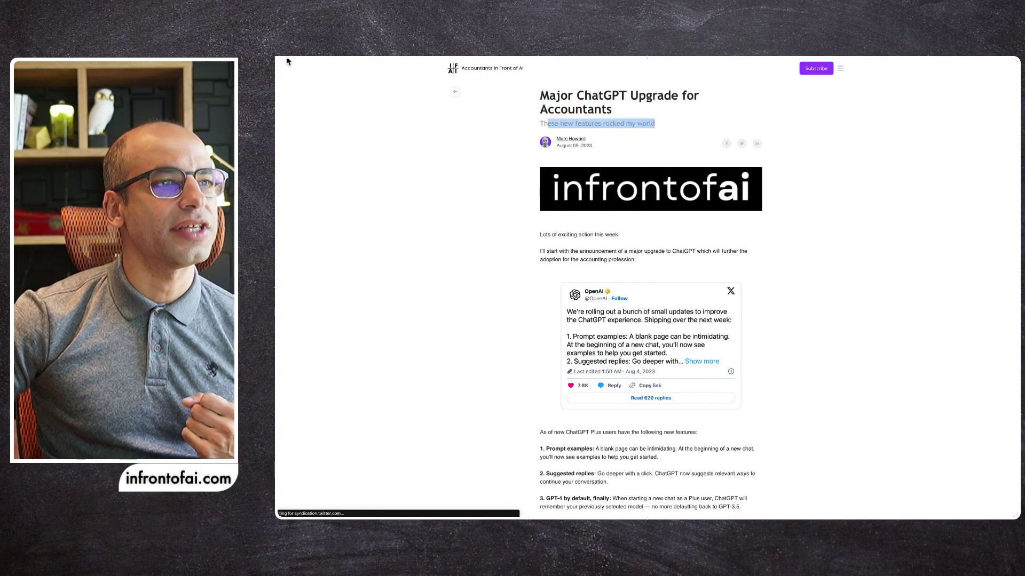
{"action": "key", "text": "alt+Left"}
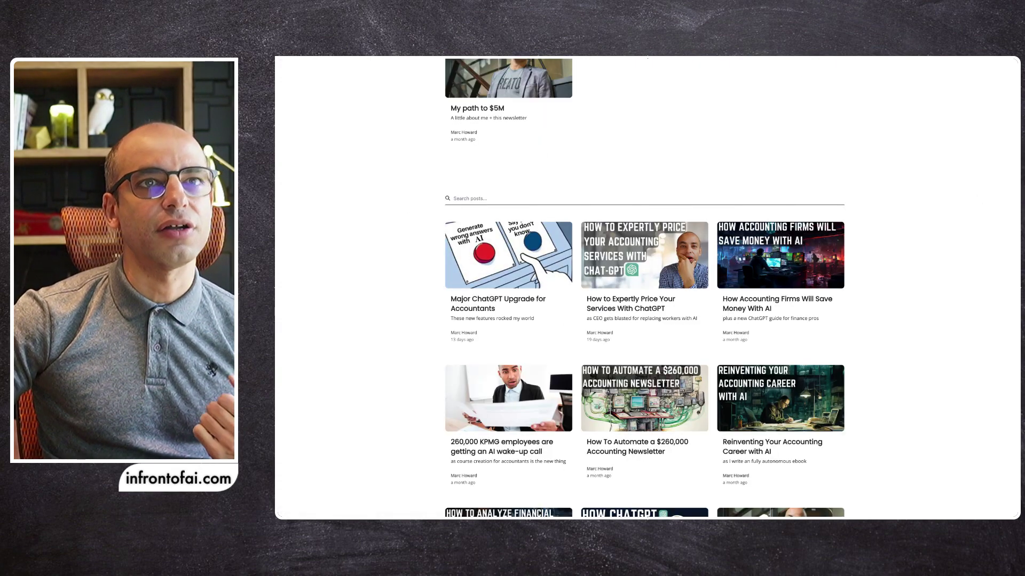